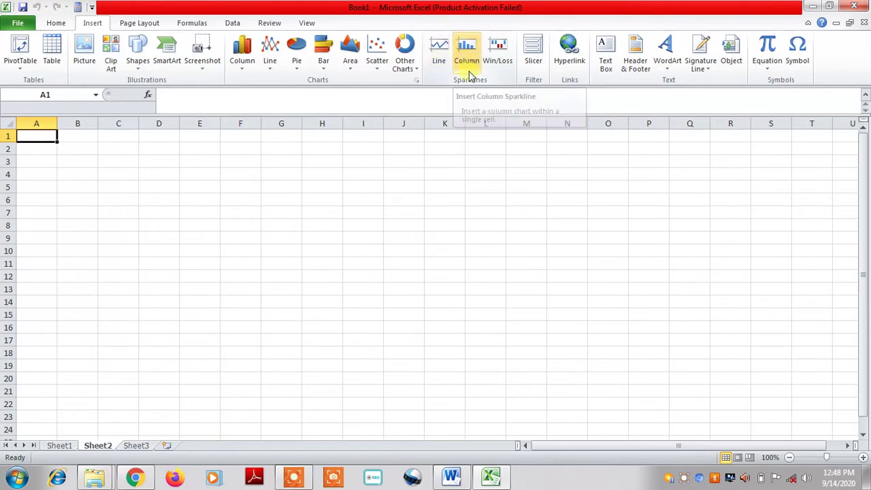
left_click(498, 72)
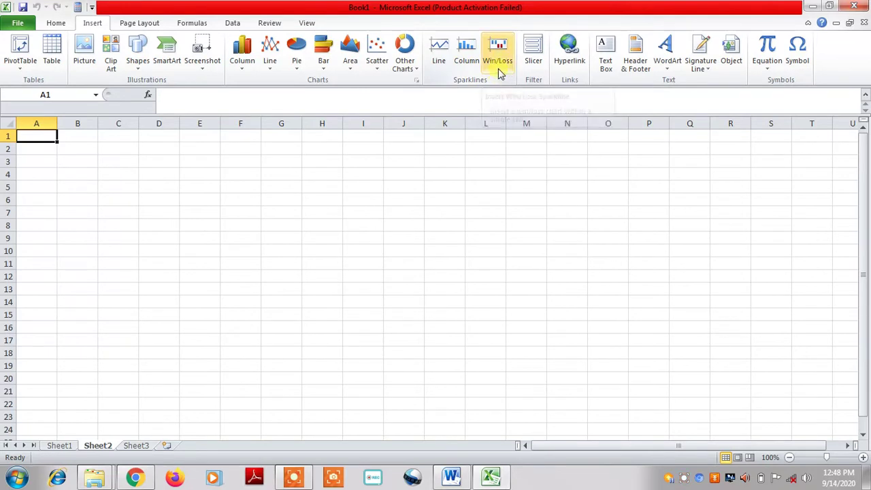
left_click(534, 68)
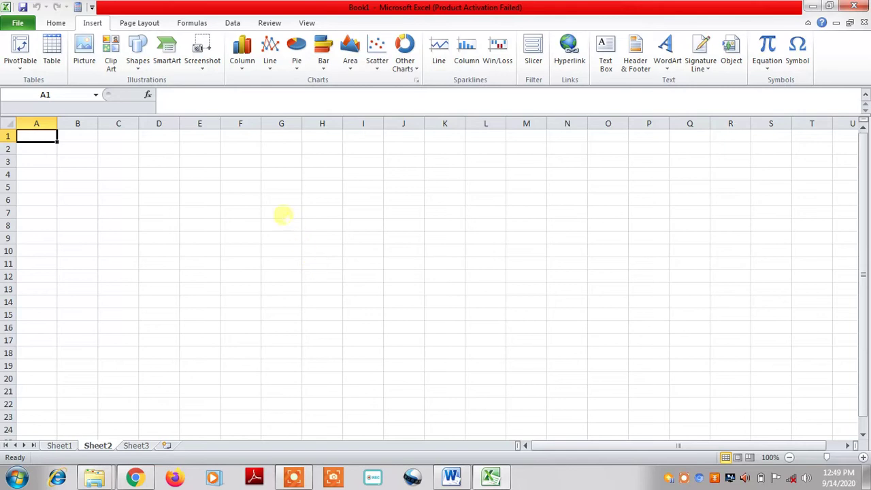
Step: Switch to Sheet1, which holds the student marks table
left_click(59, 446)
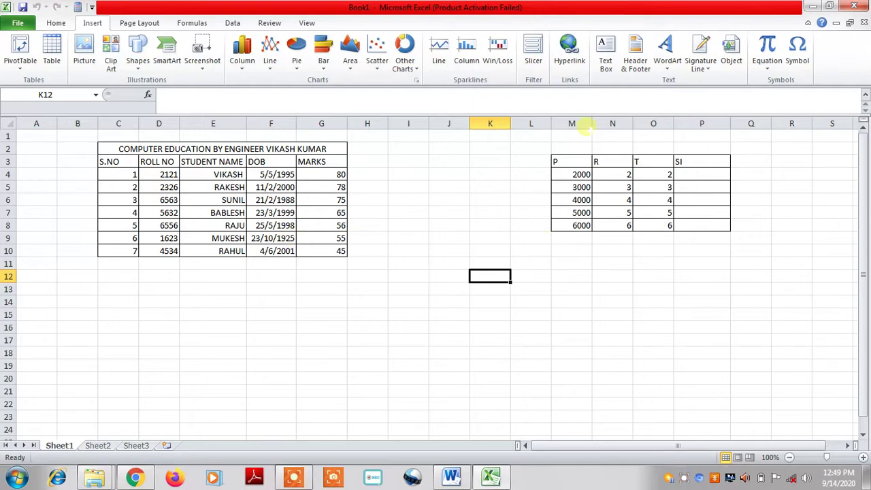
left_click(489, 214)
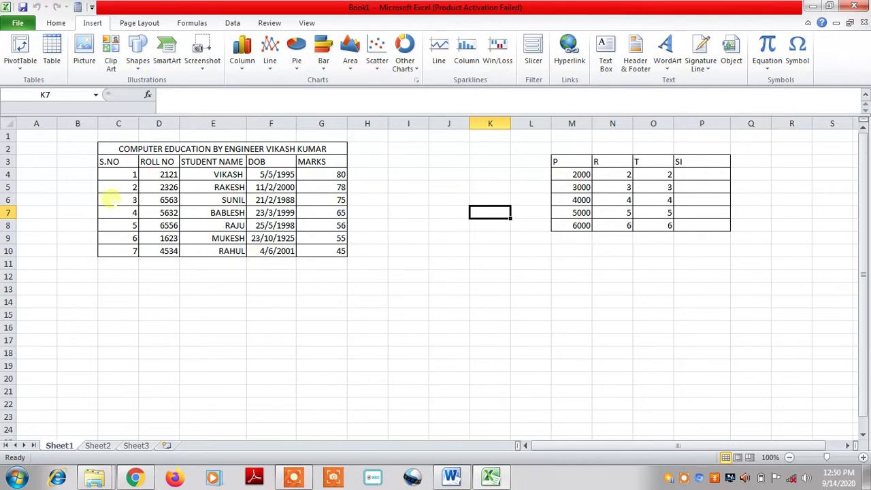
left_click(307, 300)
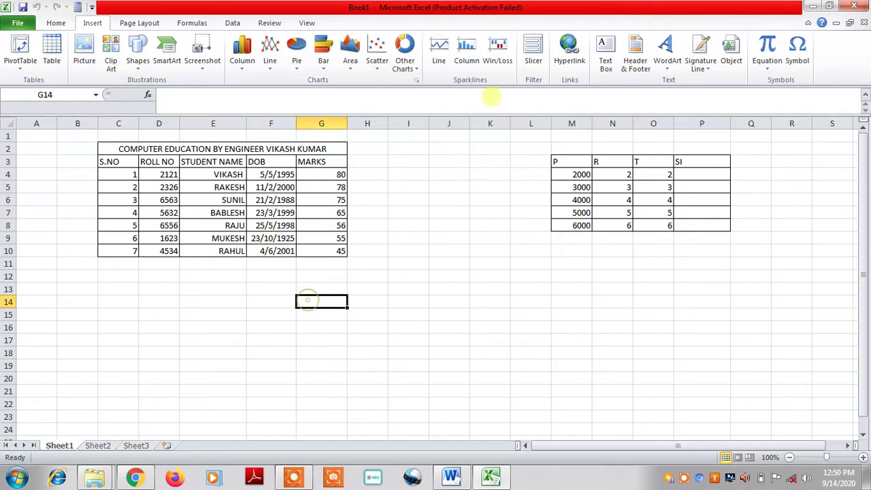
Step: Insert line sparklines for the student data in C3:G10, placed in H3:H10 beside the table
left_click(441, 68)
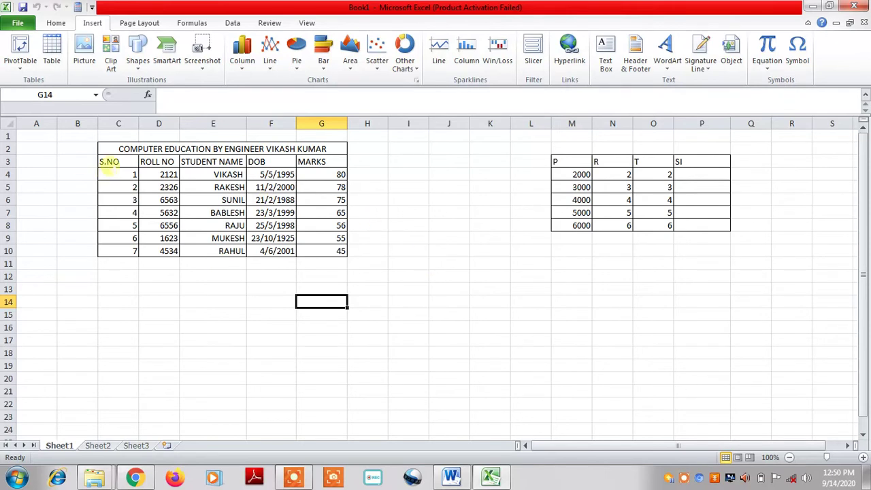
left_click_drag(109, 166, 307, 250)
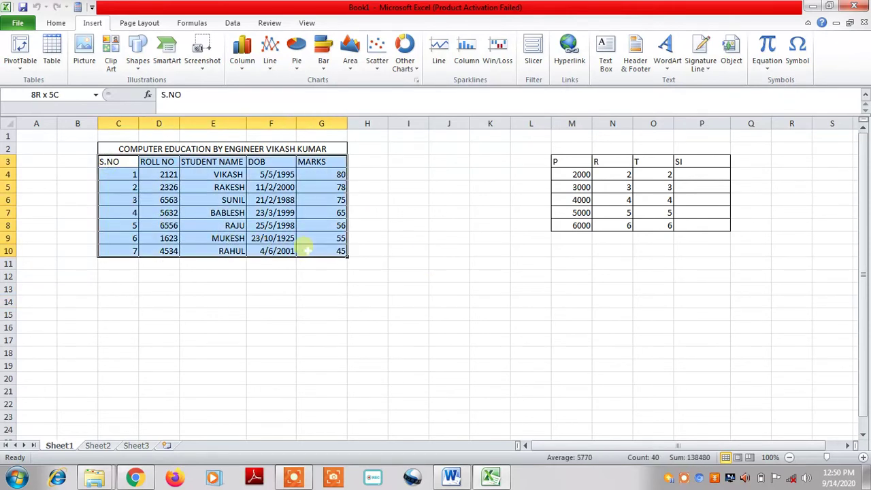
left_click(439, 55)
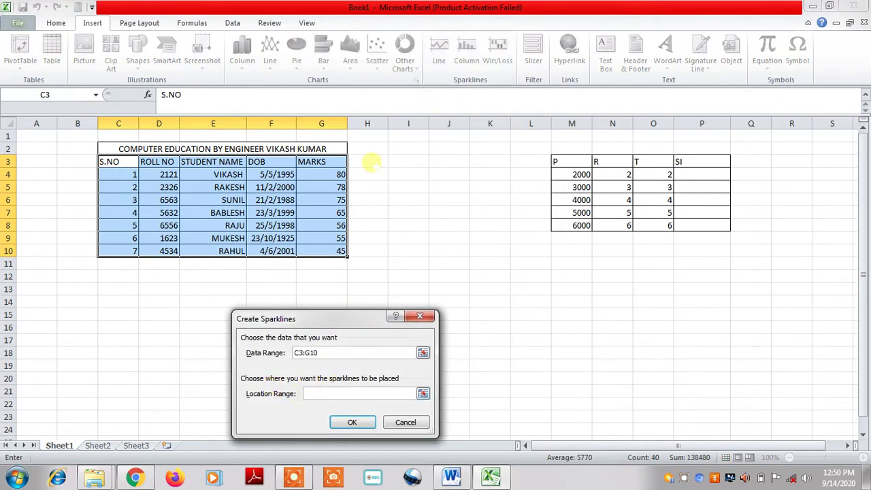
left_click_drag(369, 161, 367, 249)
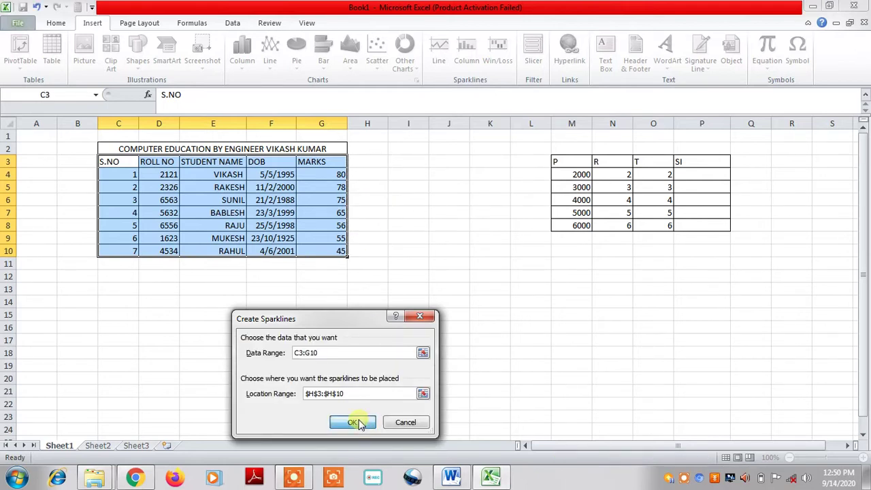
left_click(353, 422)
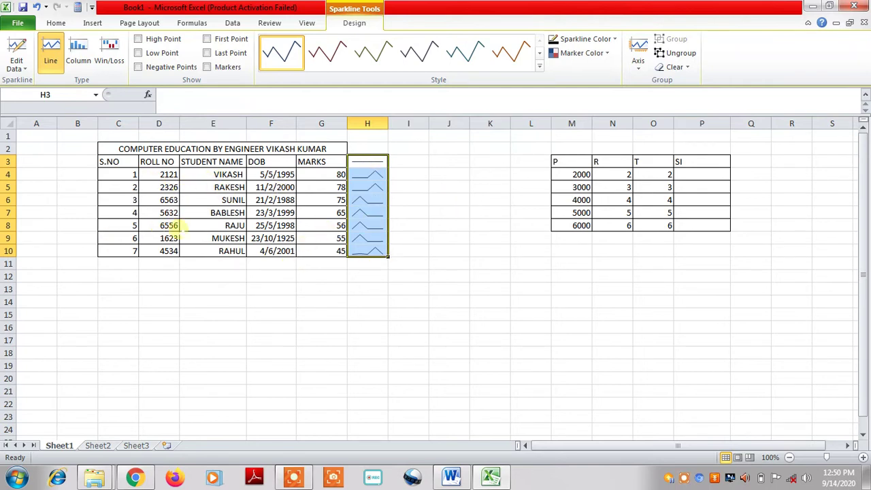
Step: Insert line sparklines for the data in C4:G10, placed in C11:G11 directly below the table
left_click_drag(106, 264, 156, 272)
left_click(310, 266)
left_click_drag(102, 174, 312, 239)
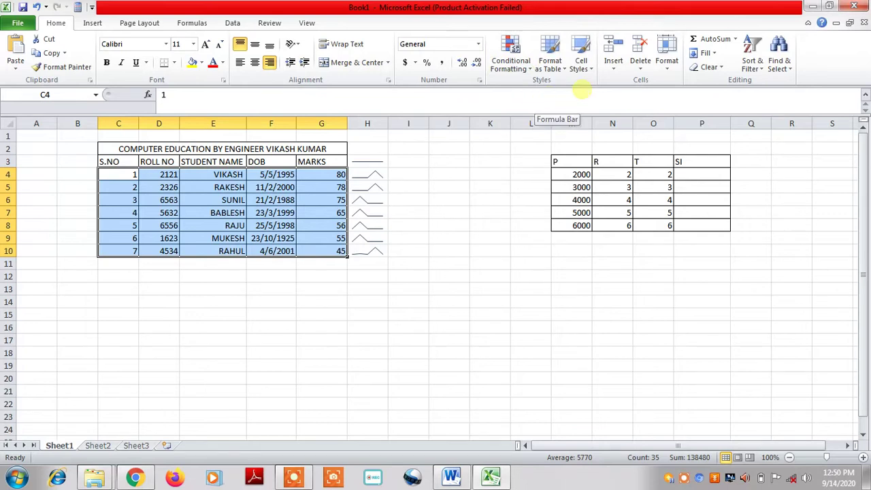
left_click(93, 24)
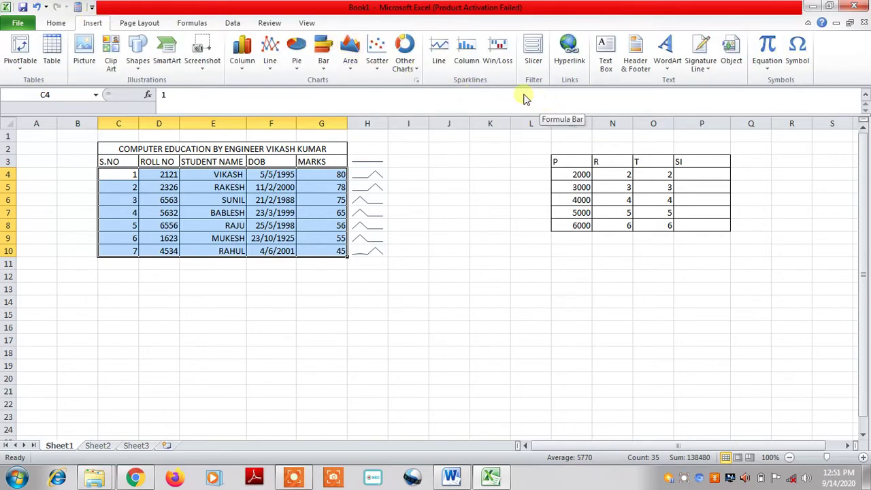
left_click(439, 61)
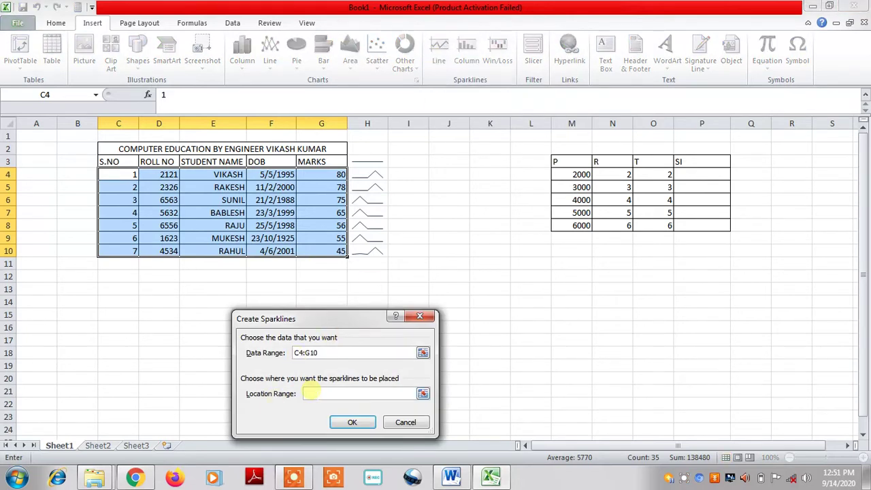
left_click_drag(103, 266, 317, 265)
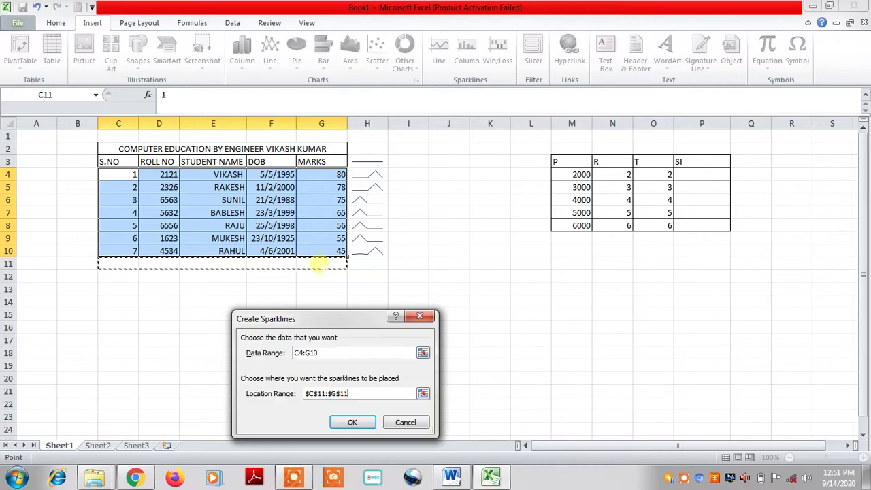
left_click(353, 423)
left_click(187, 289)
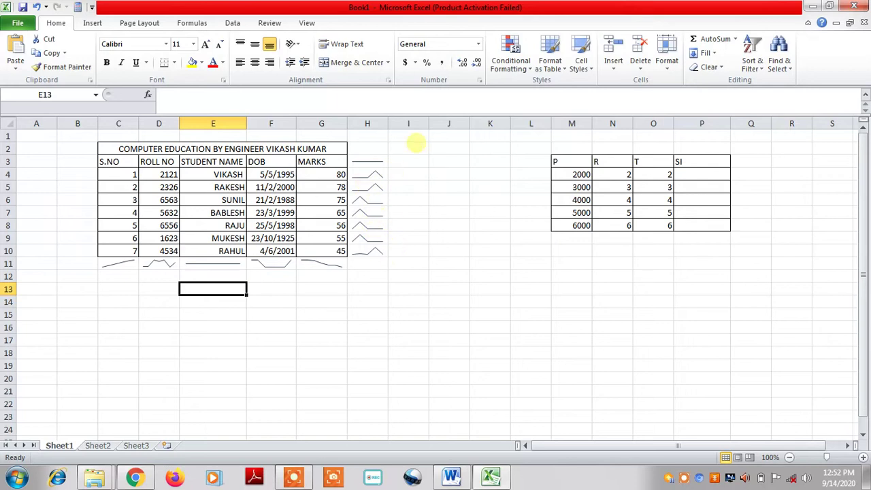
Step: Try to insert column sparklines for C4:G10 with the location range I3:I10
left_click(92, 23)
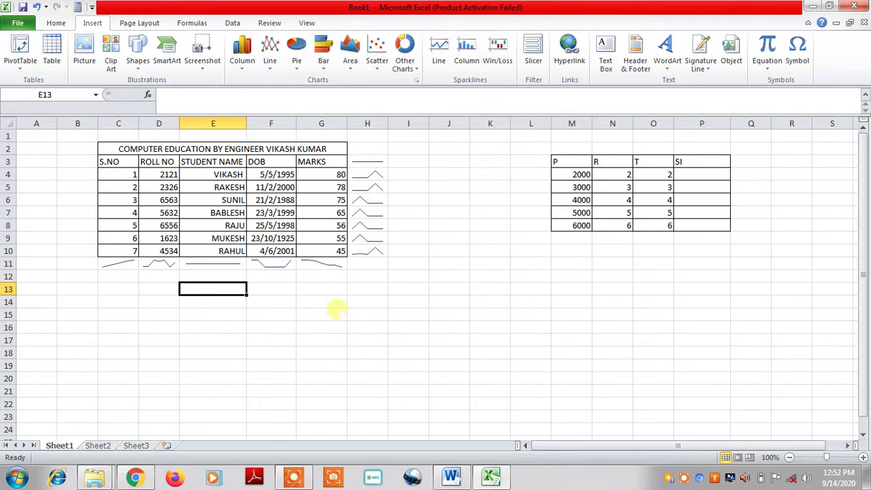
left_click(420, 292)
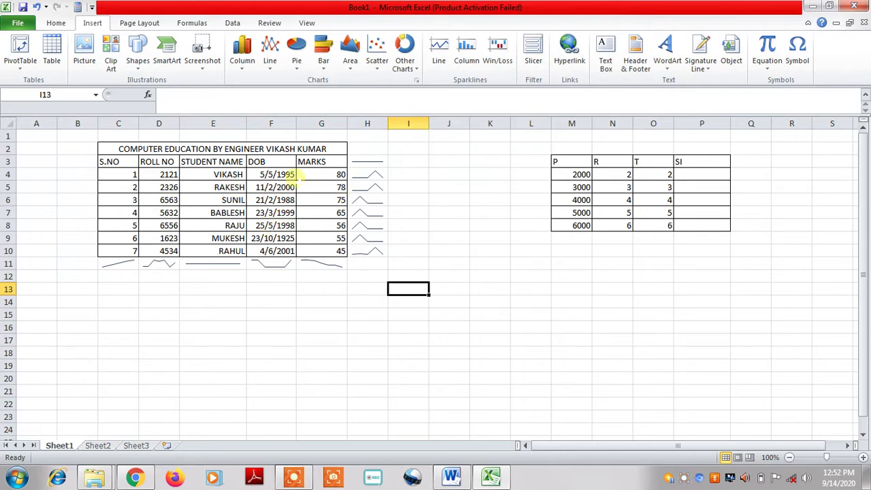
left_click_drag(108, 173, 325, 250)
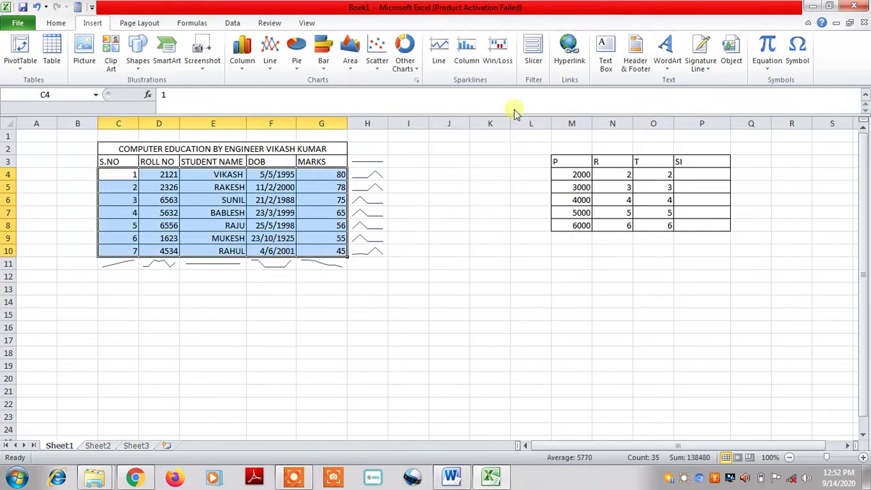
left_click(468, 61)
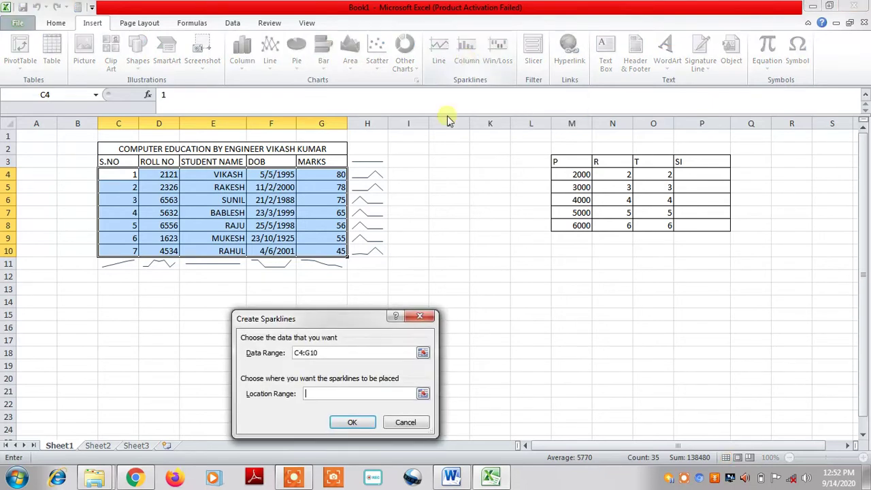
left_click_drag(407, 157, 422, 245)
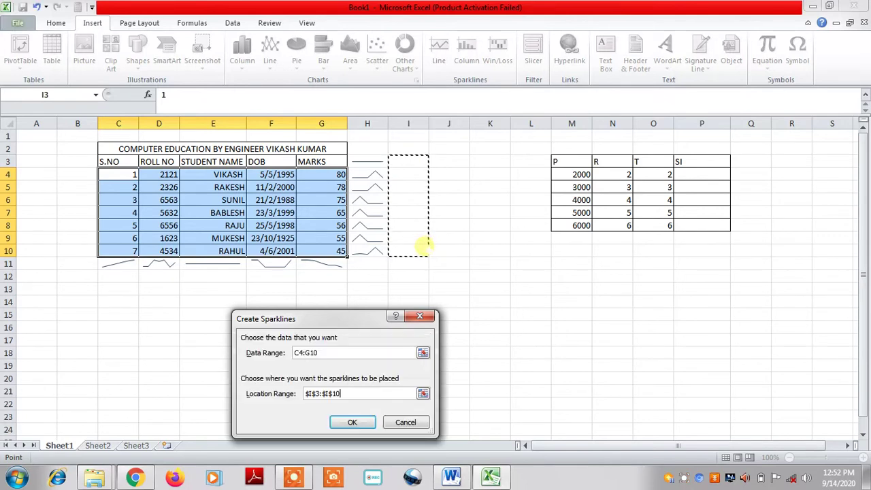
left_click(358, 423)
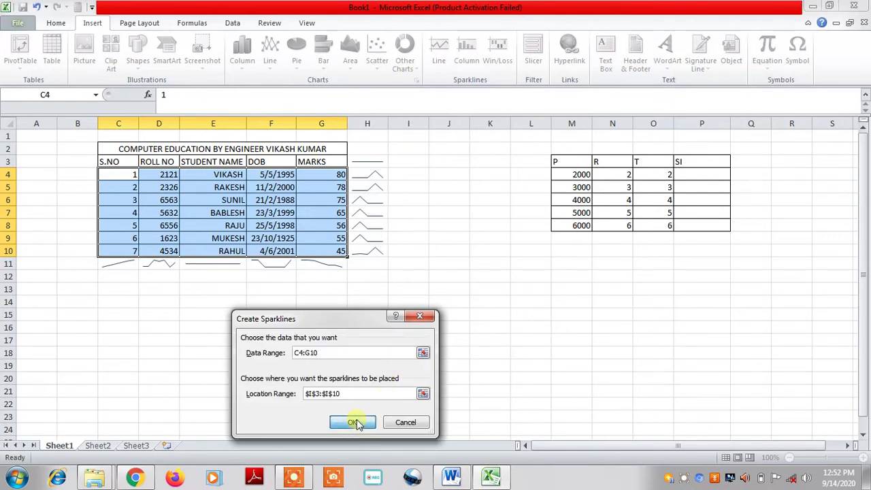
left_click(452, 265)
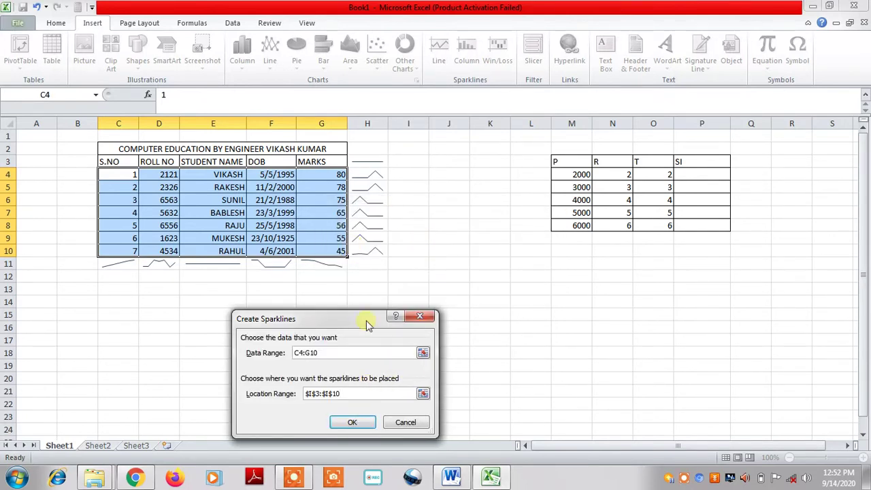
left_click(412, 422)
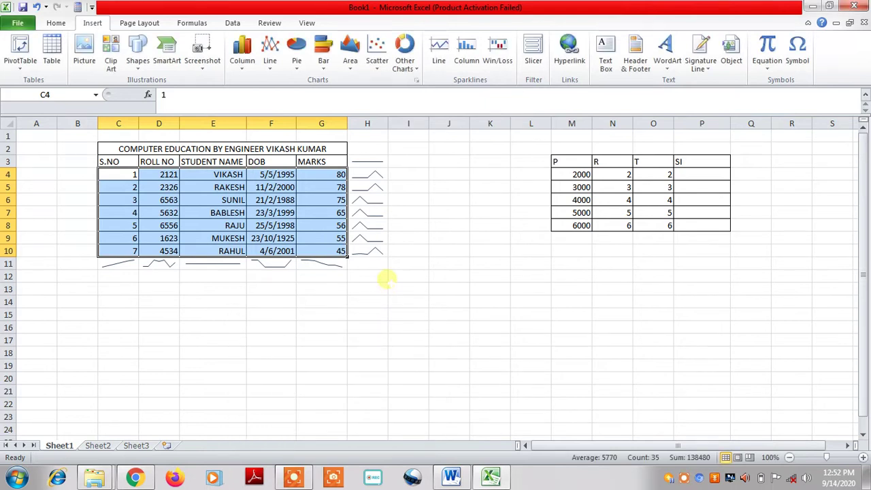
Step: Undo the line sparklines around the student table and try to insert column sparklines for C3:G10 in H4:H10
key("ctrl+z")
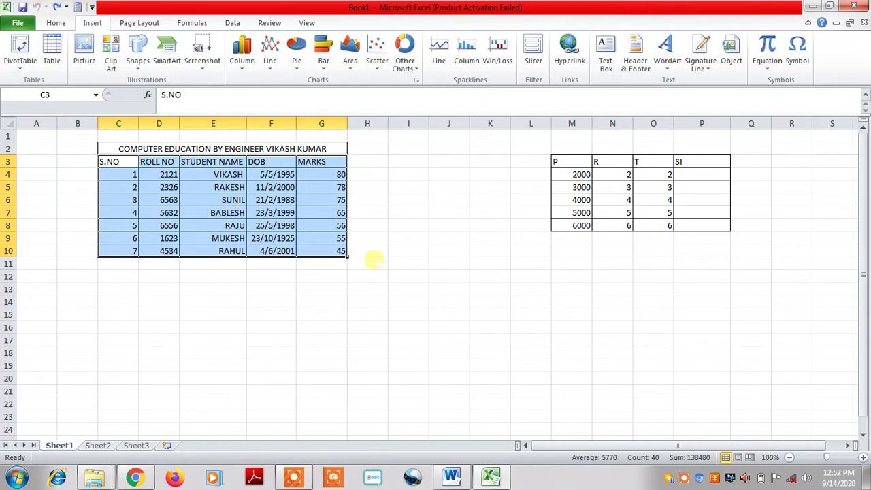
left_click(467, 56)
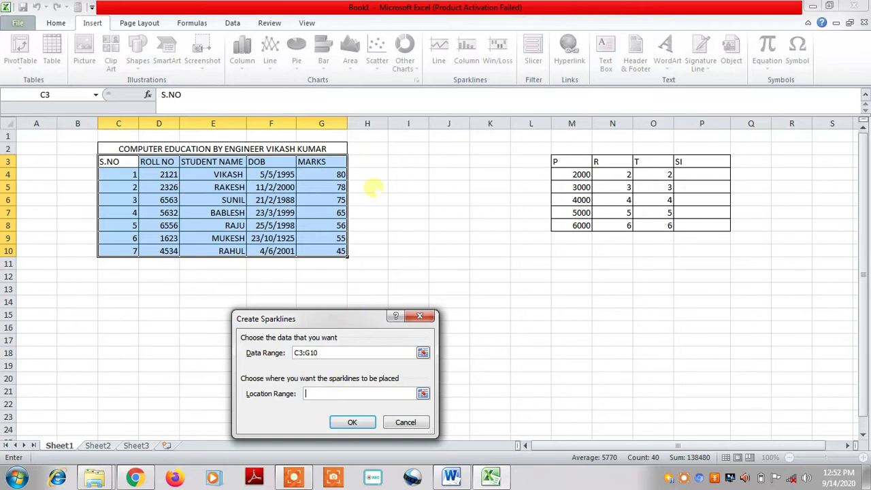
left_click_drag(373, 174, 379, 253)
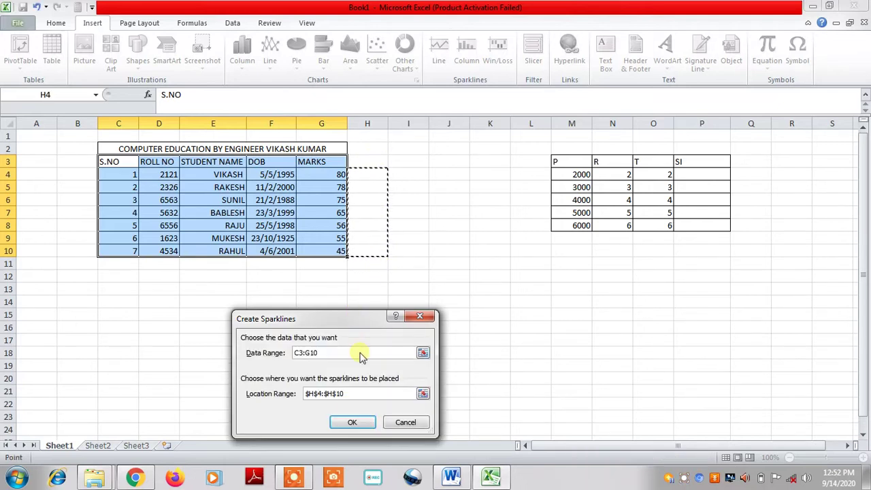
left_click(353, 422)
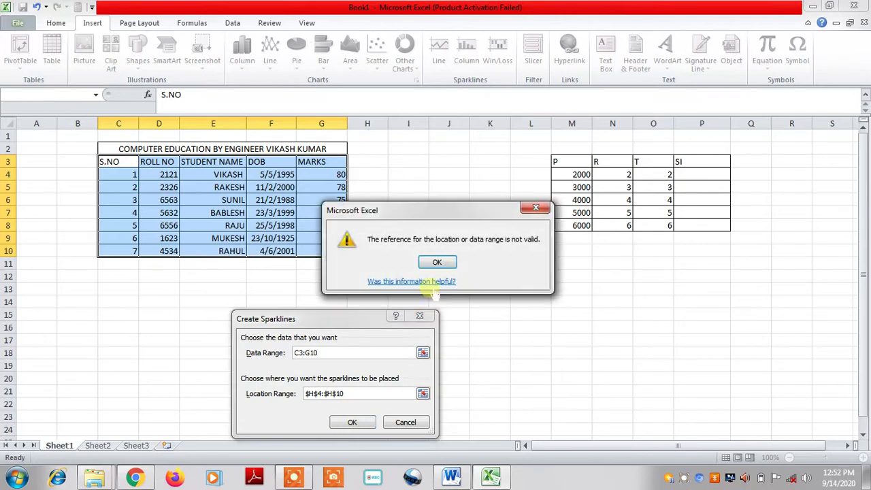
left_click(437, 263)
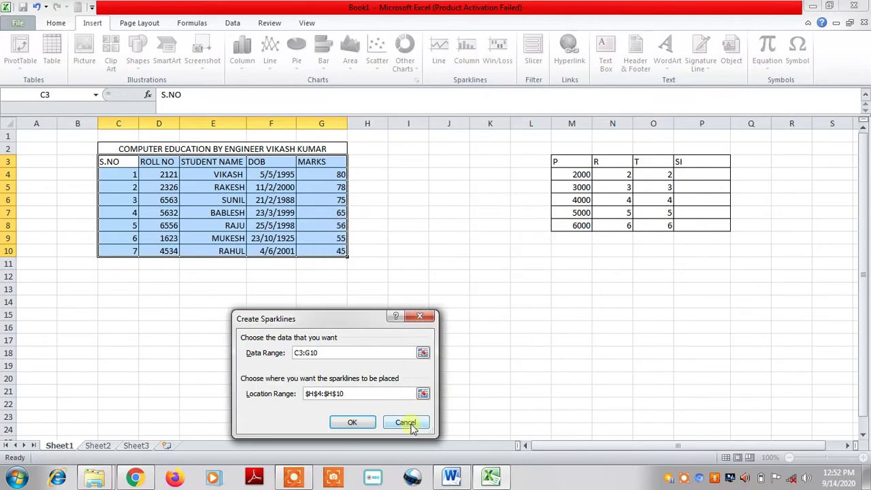
left_click(410, 425)
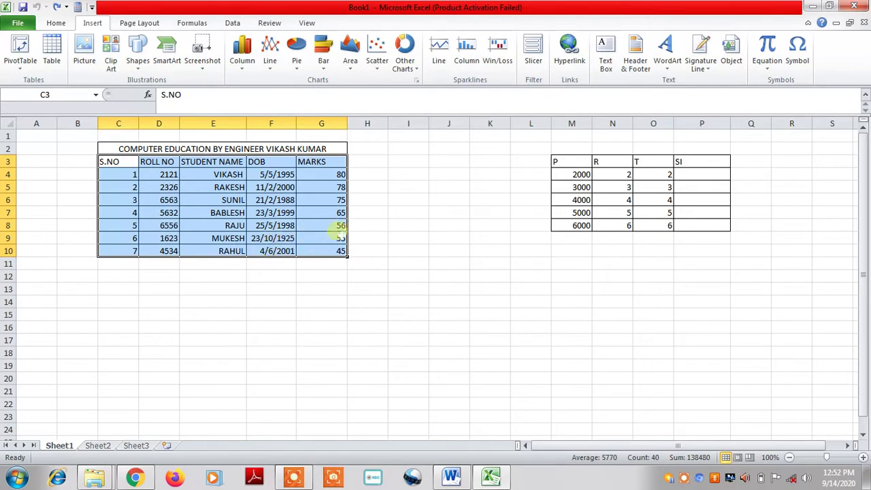
left_click(338, 188)
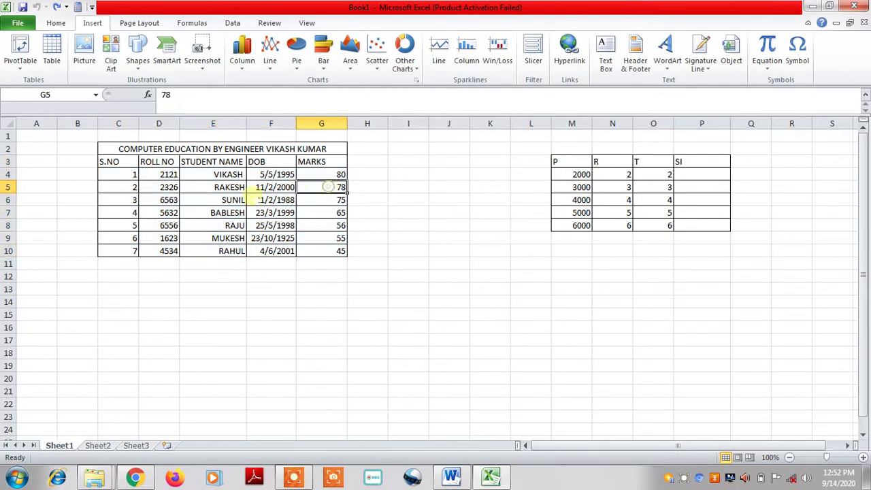
left_click_drag(320, 172, 339, 252)
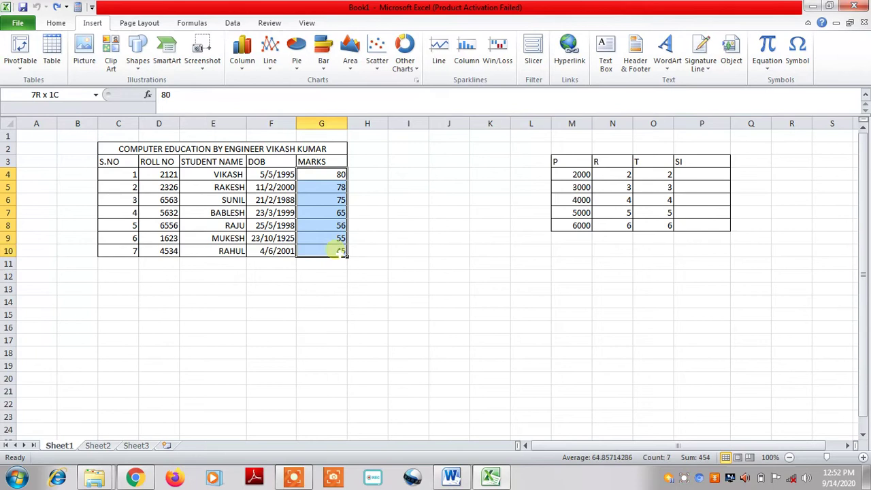
left_click(467, 55)
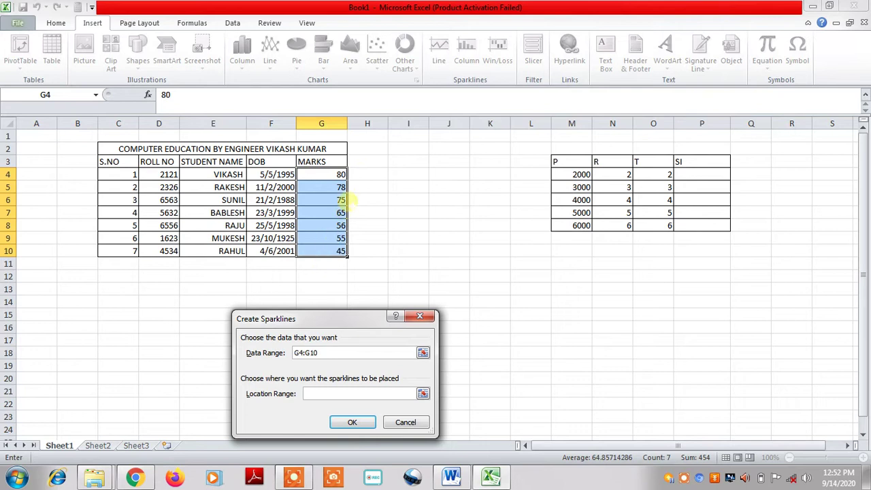
left_click(318, 207)
left_click(367, 198)
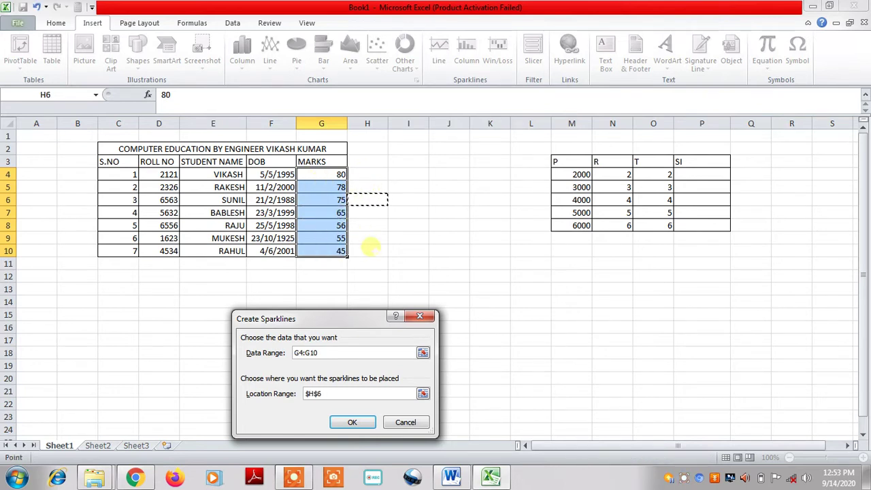
left_click(403, 422)
Step: Insert a column sparkline for the marks data range G4:G12, placed in cell G12
left_click(396, 201)
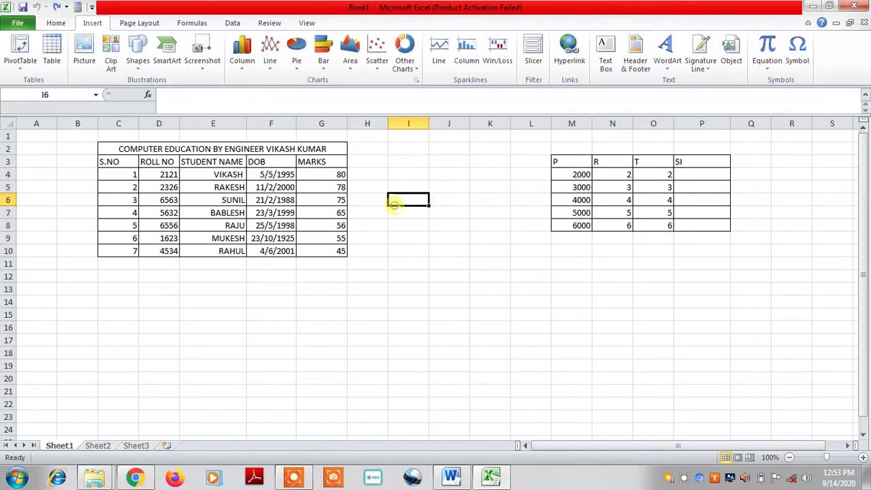
left_click_drag(333, 175, 338, 276)
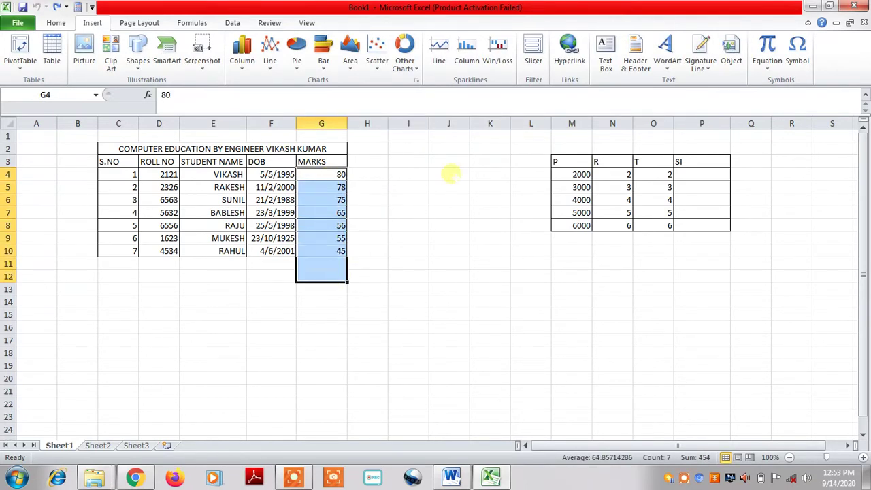
left_click(466, 54)
left_click(329, 275)
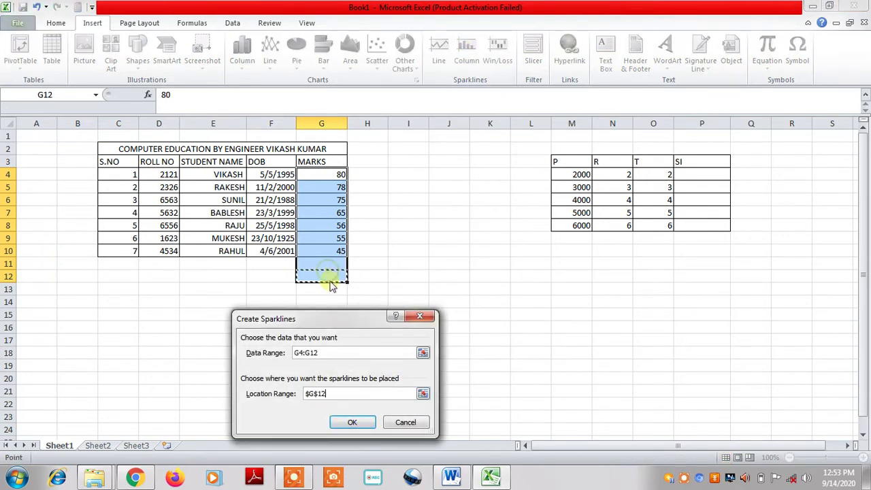
left_click(350, 422)
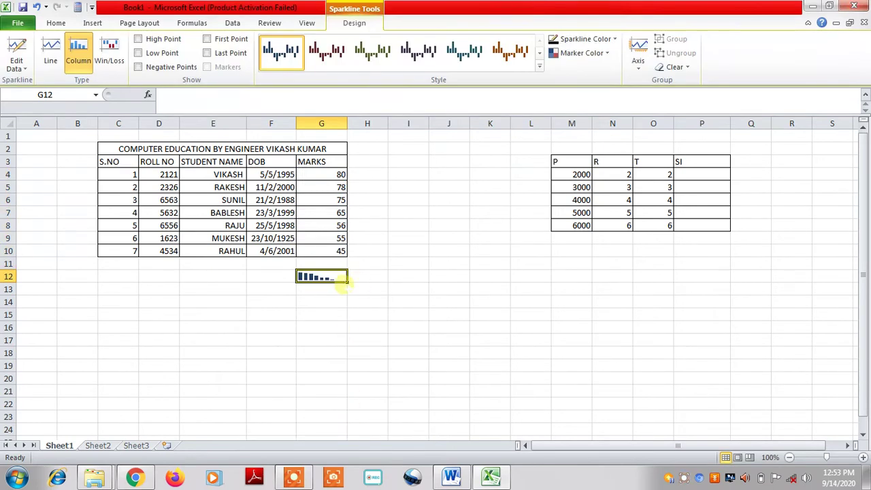
Step: Try to fill the column sparkline in G12 across to I12, and undo the fill
left_click_drag(345, 281, 423, 279)
left_click(327, 278)
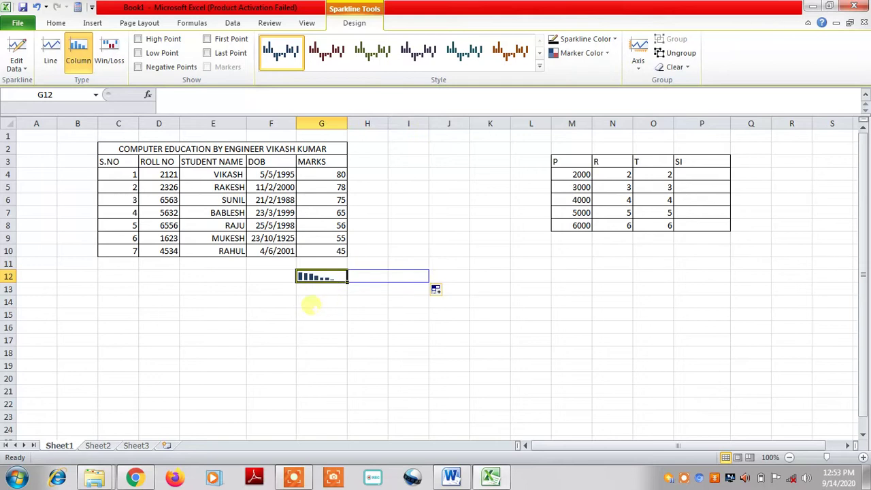
left_click(311, 301)
left_click(325, 277)
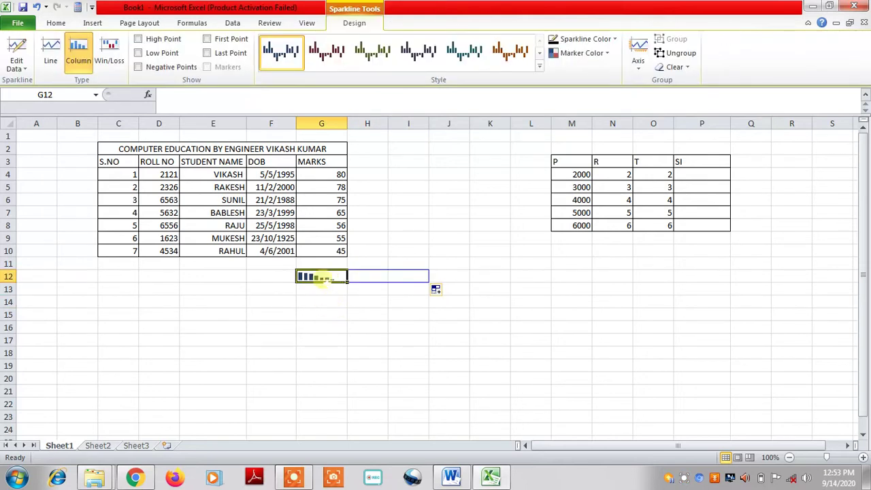
key("ctrl+z")
Step: Apply several preset styles to the G12 sparkline, ending with the dark red one, and undo everything back to before its insertion
left_click(327, 64)
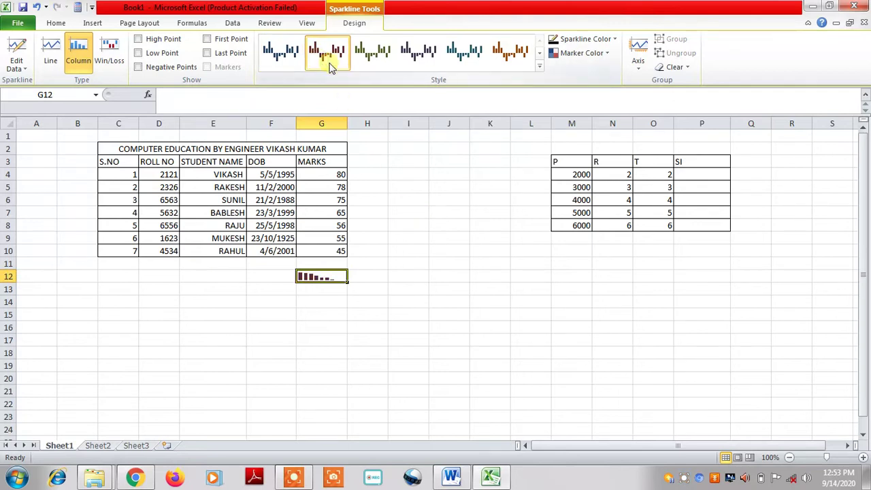
left_click(465, 53)
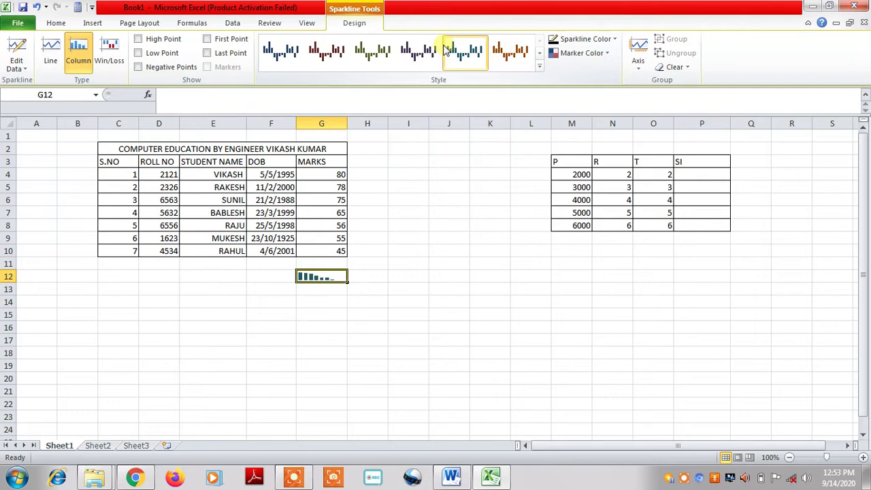
left_click(511, 51)
left_click(446, 51)
left_click(327, 52)
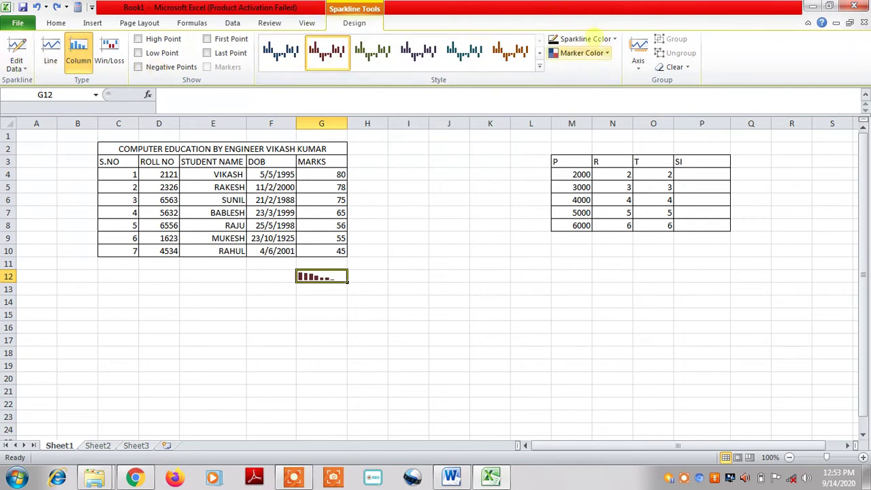
left_click(37, 7)
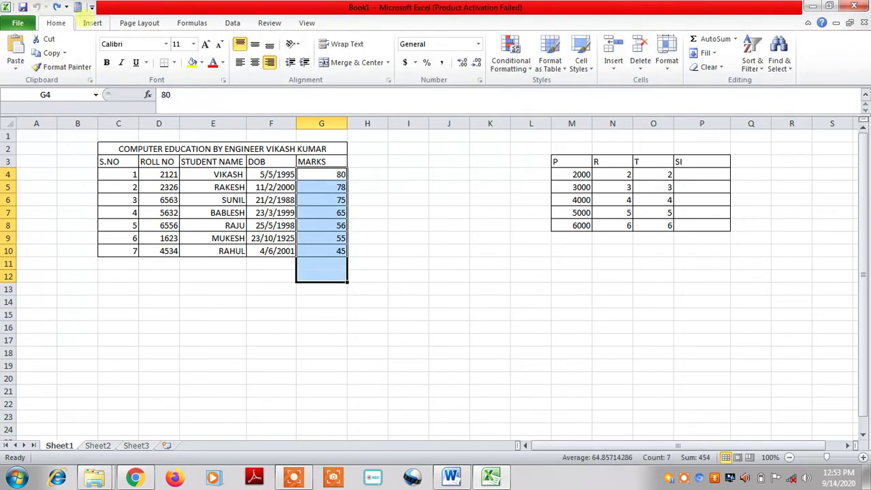
left_click(437, 299)
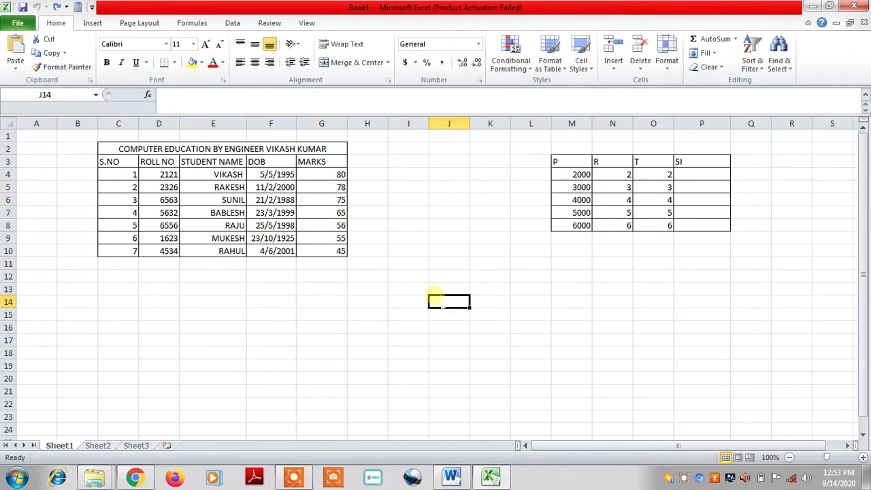
Step: Start inserting a slicer, examine the connection types offered for display, and close the dialog without choosing one
left_click(93, 22)
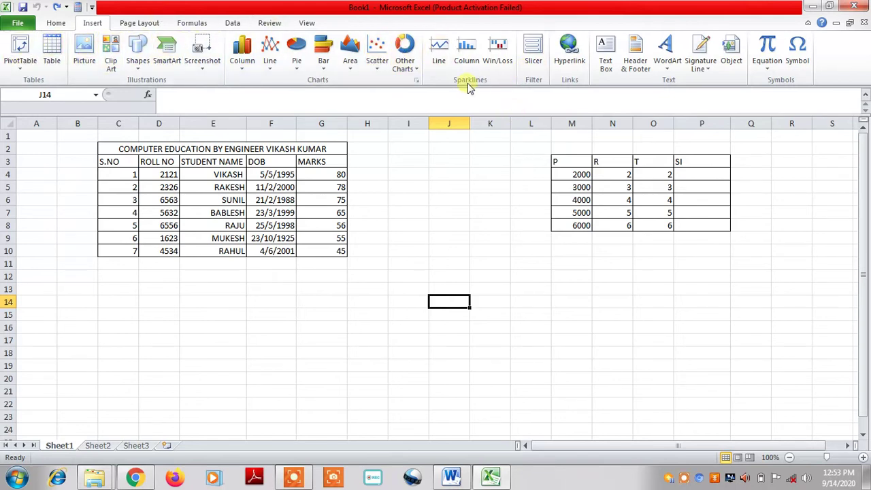
left_click(533, 58)
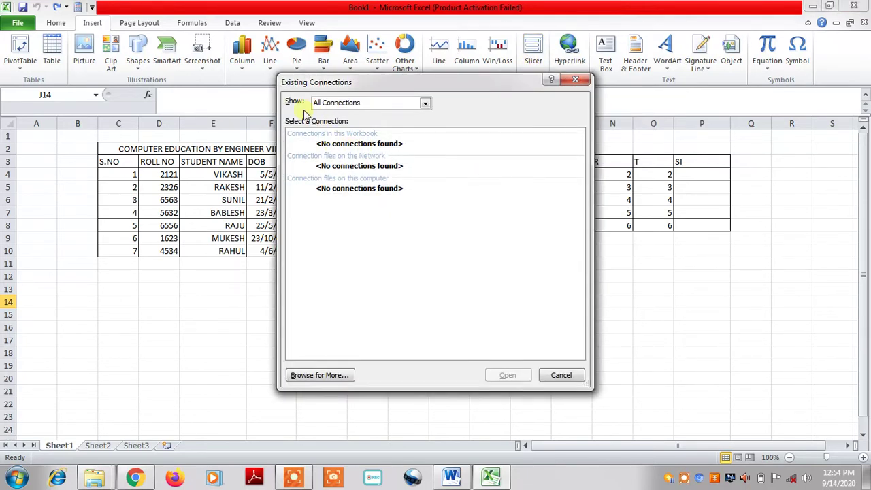
left_click(348, 103)
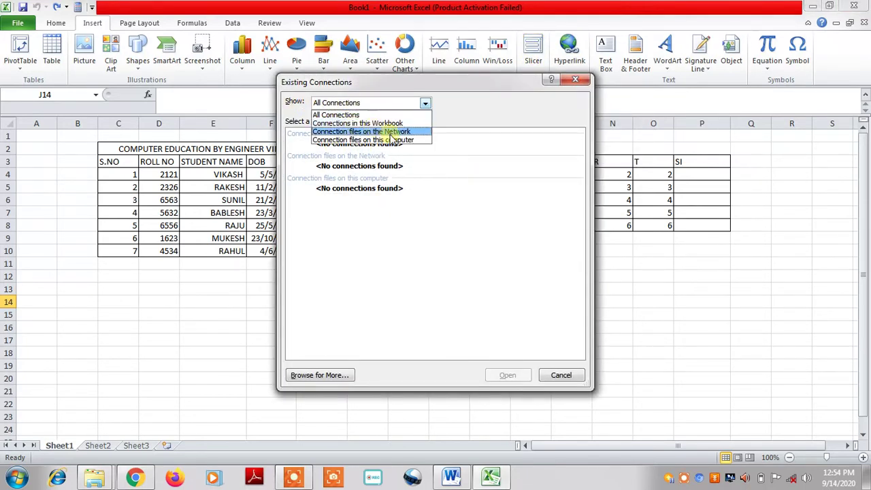
left_click(391, 235)
left_click(560, 376)
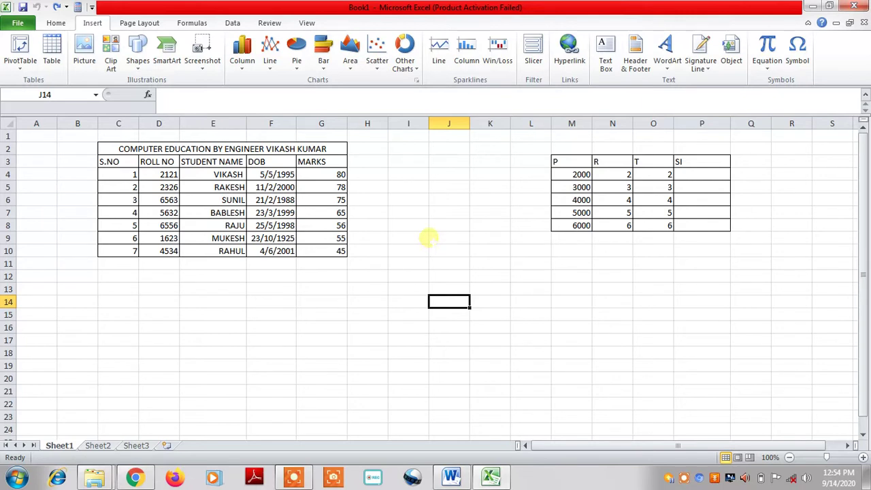
left_click(570, 54)
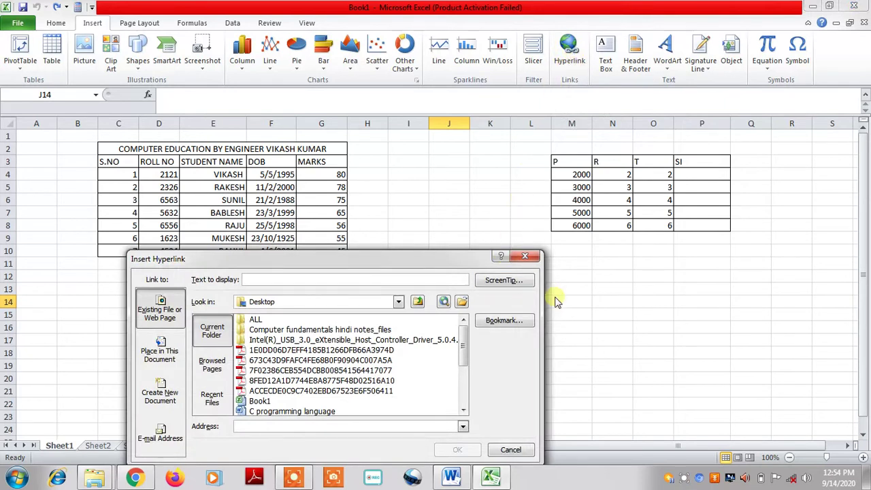
left_click(525, 256)
left_click(423, 200)
Step: Insert a hyperlink in cell L16 to the "C programming language" document on the Desktop
left_click(529, 328)
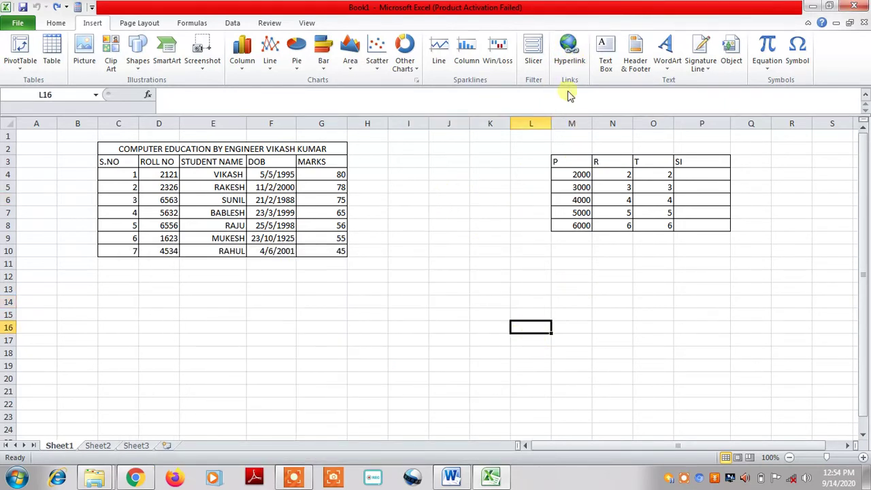
left_click(569, 54)
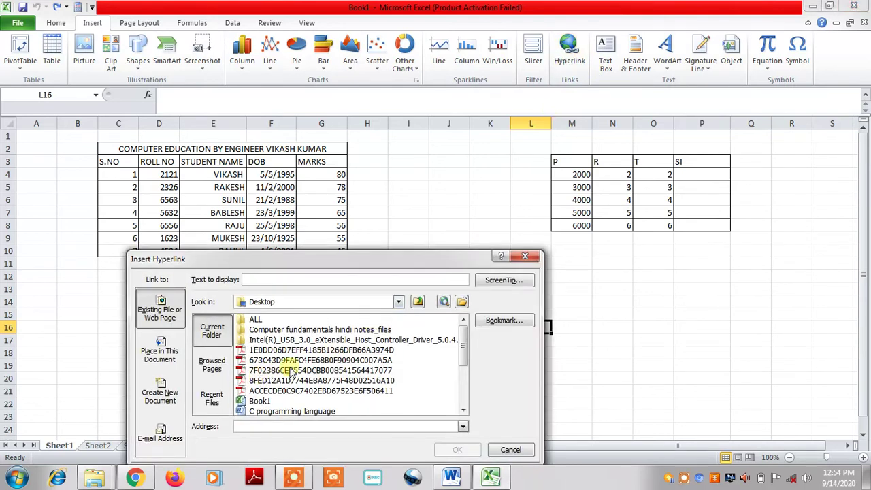
left_click(287, 412)
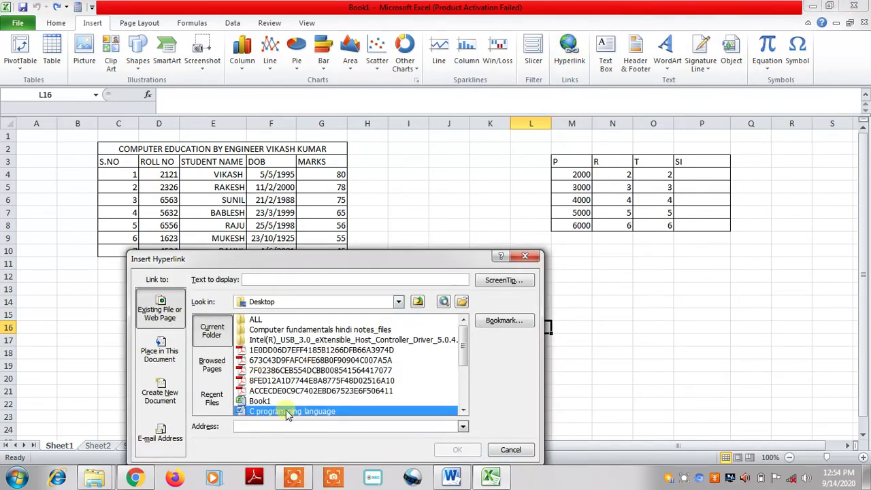
left_click(456, 449)
left_click(640, 352)
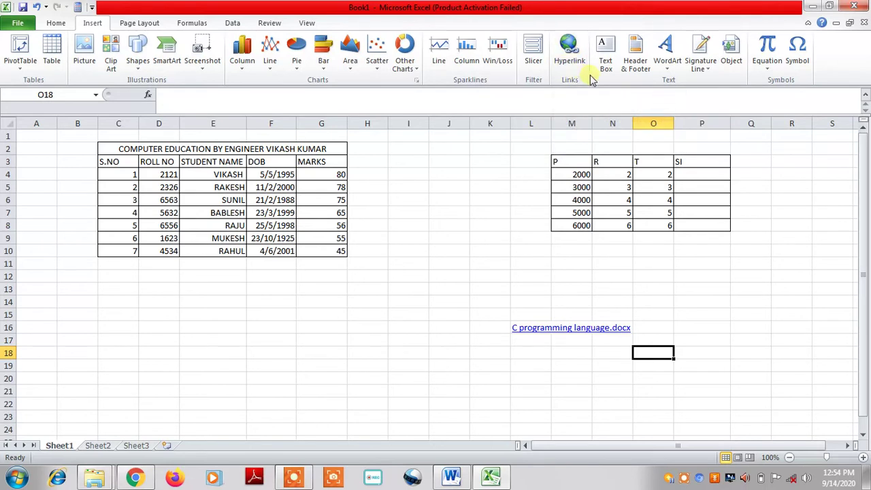
Step: Insert a text box below cell J5, widen it into column K, and enter the lines DFDF, FDFD, FD, FD, G, D, H
left_click(446, 187)
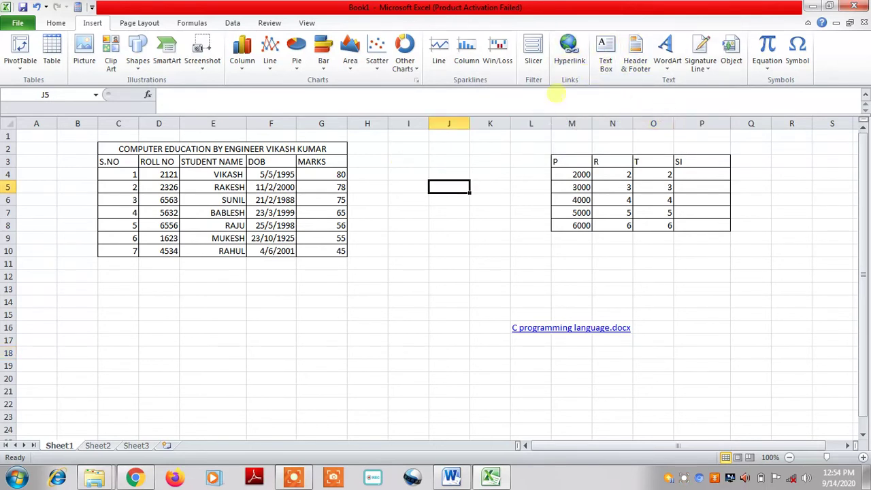
left_click(607, 60)
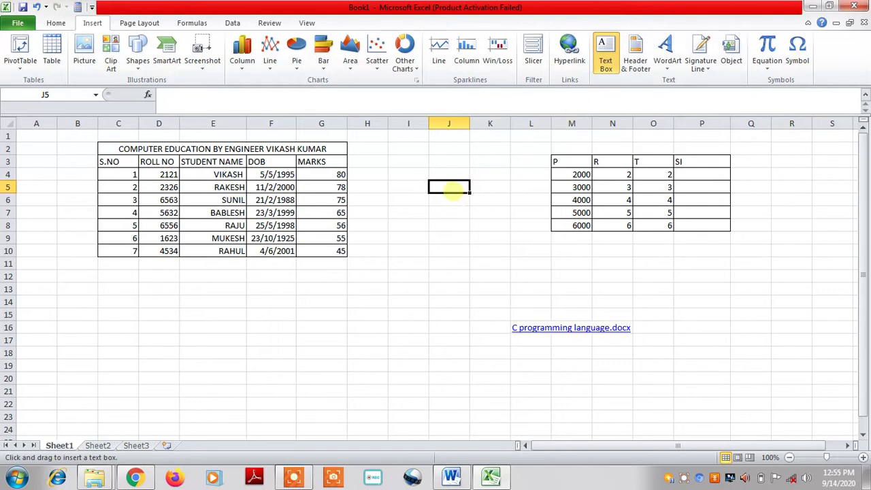
left_click(450, 191)
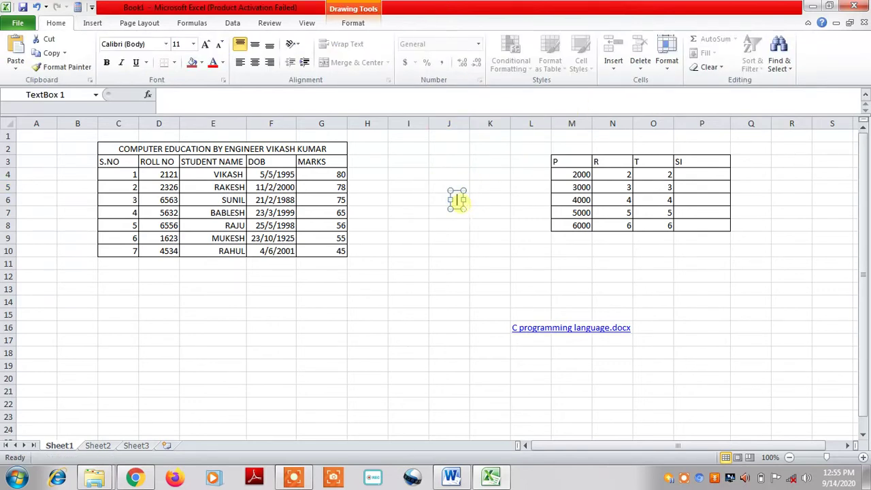
left_click_drag(466, 199, 502, 200)
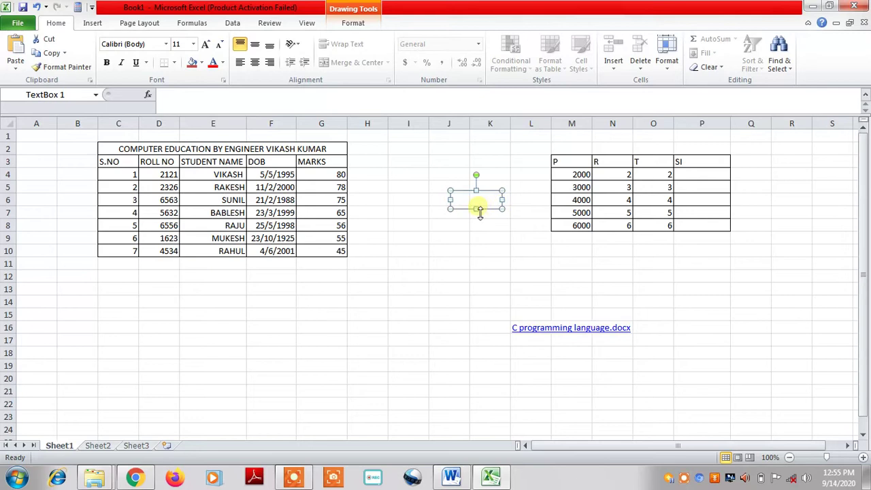
type("DFDF")
key("Return")
type("FDFD FD FD G D H")
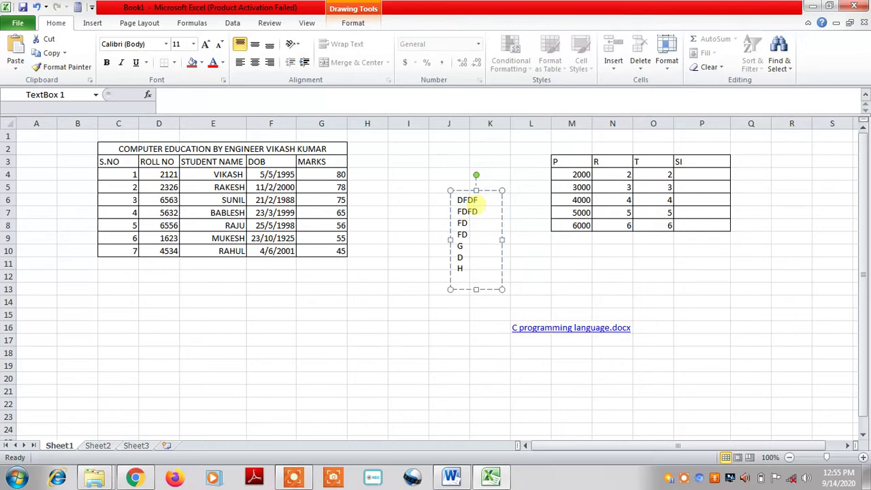
Step: Clear the sample text from the text box and delete the box from the sheet
key("ctrl+a")
key("BackSpace")
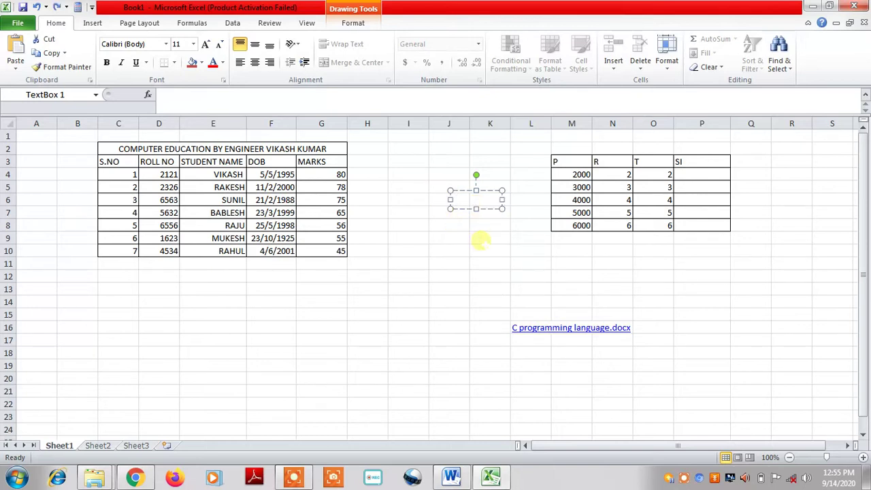
key("Escape")
key("Delete")
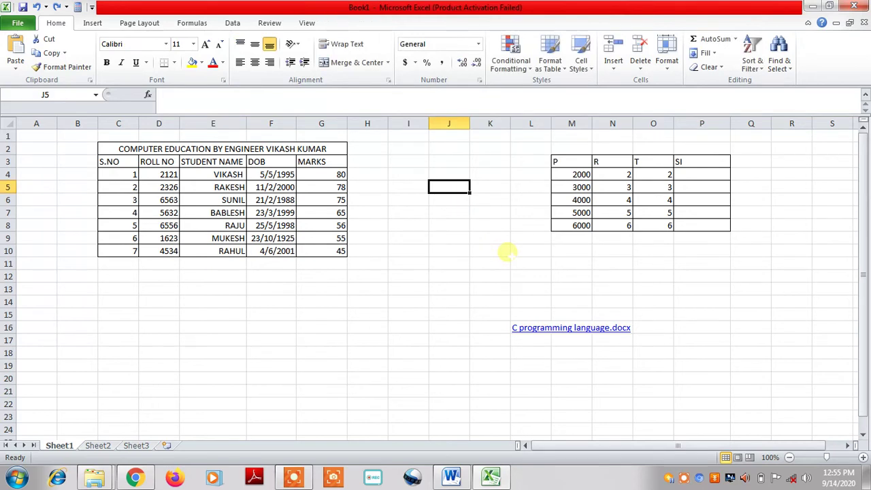
Step: Add a page header to Sheet1 with the person's full name in the centre section of the first page
left_click(104, 23)
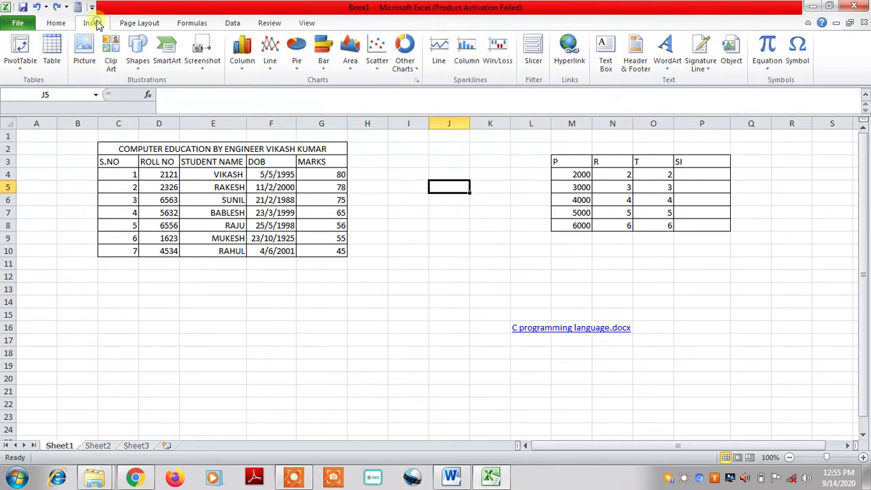
left_click(466, 251)
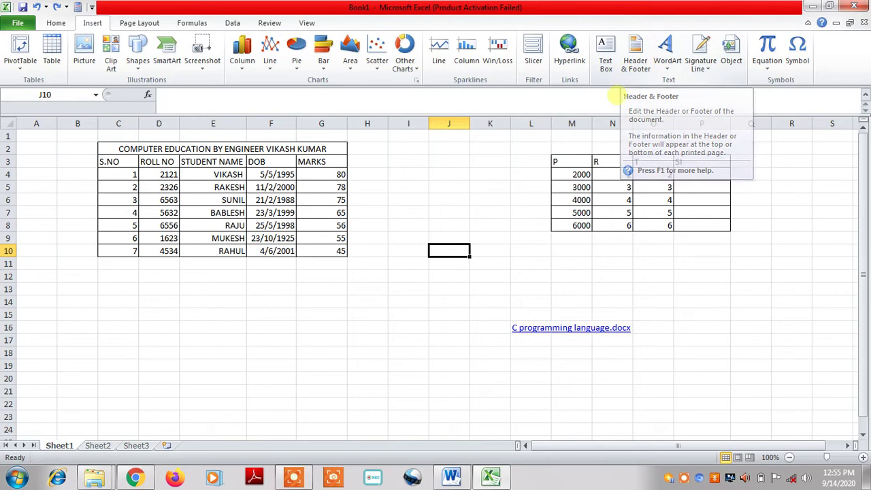
left_click(634, 61)
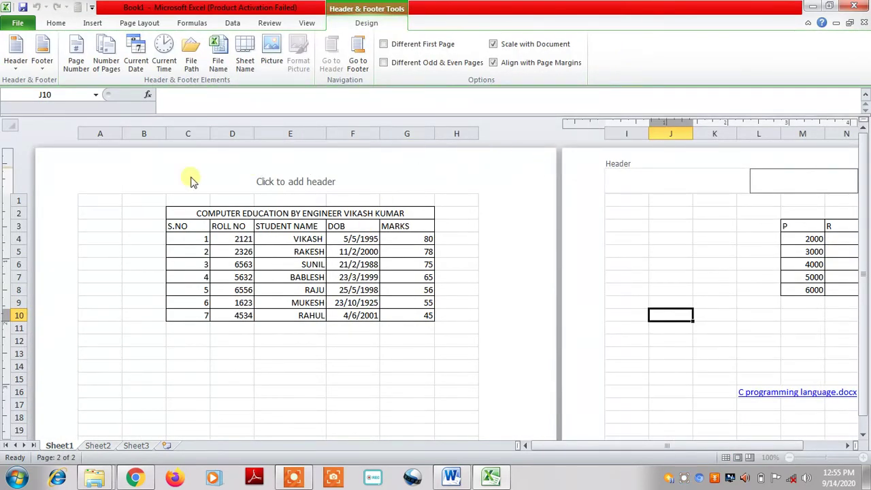
left_click(297, 181)
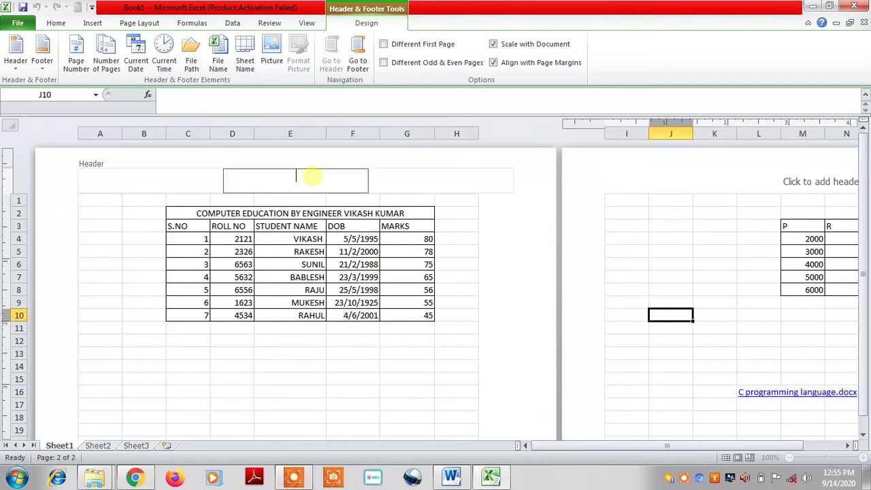
type("VIKASH KUMAR")
Step: Enter COMPUTER EDUCATION in the right section of the page footer and finish editing it
left_click(476, 187)
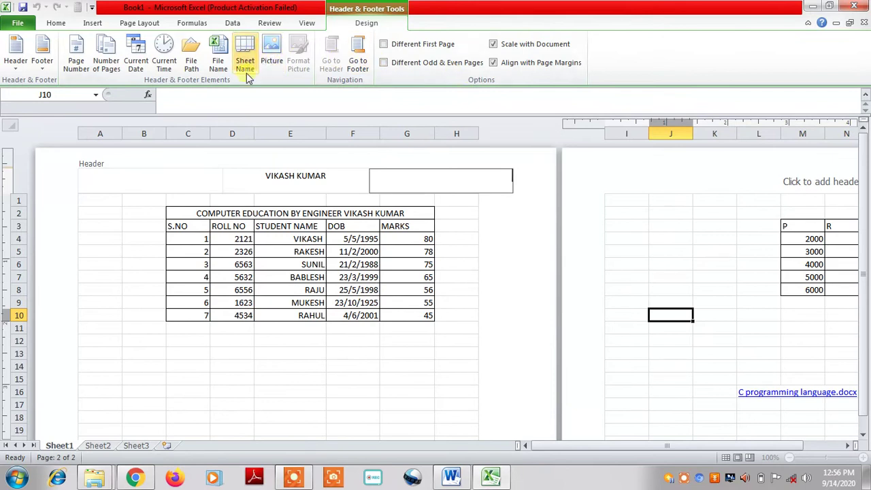
left_click(360, 68)
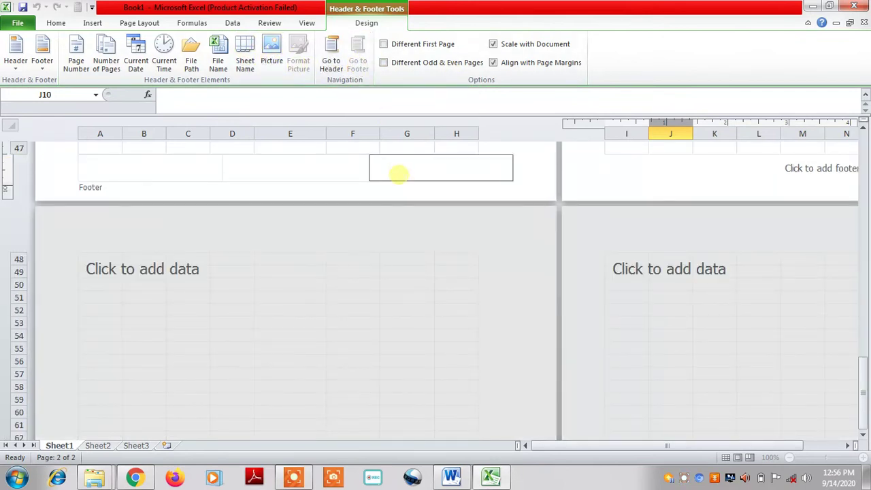
type("COMPUTER EDUCATION")
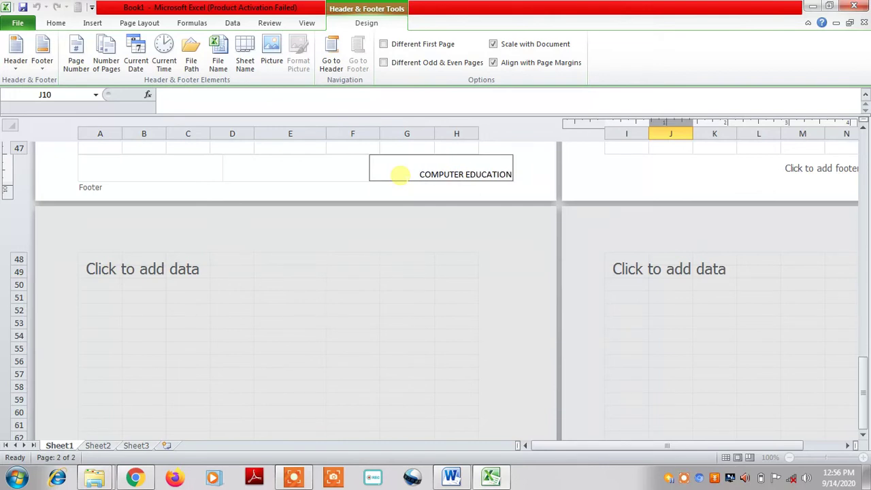
left_click(466, 210)
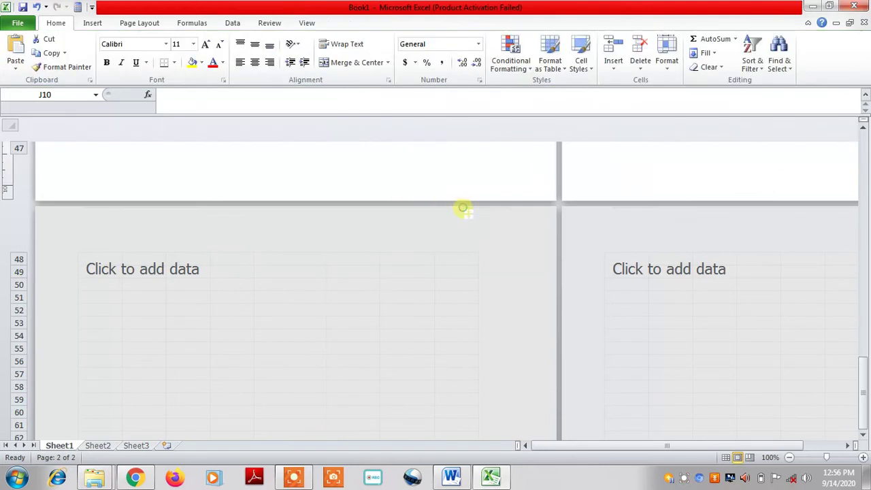
Step: Return Sheet1 to Normal view after checking the page header and footer, and undo the C programming language.docx link
scroll(467, 213, "up", 15)
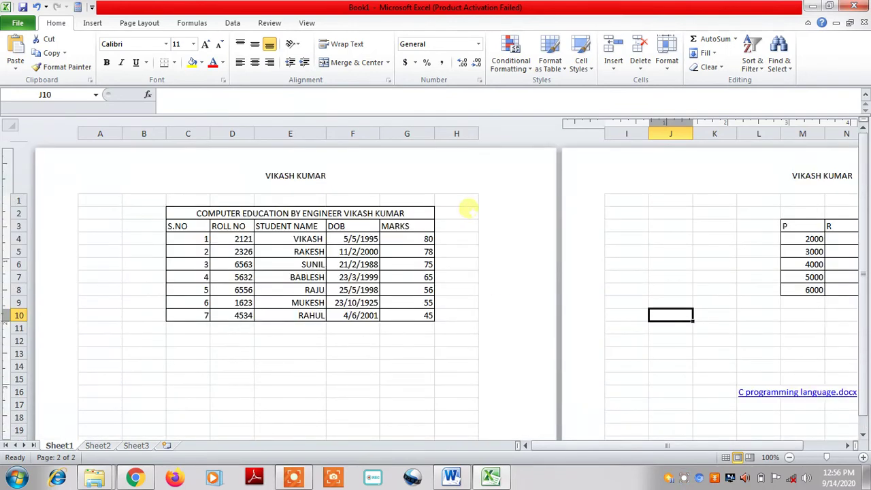
scroll(389, 184, "down", 14)
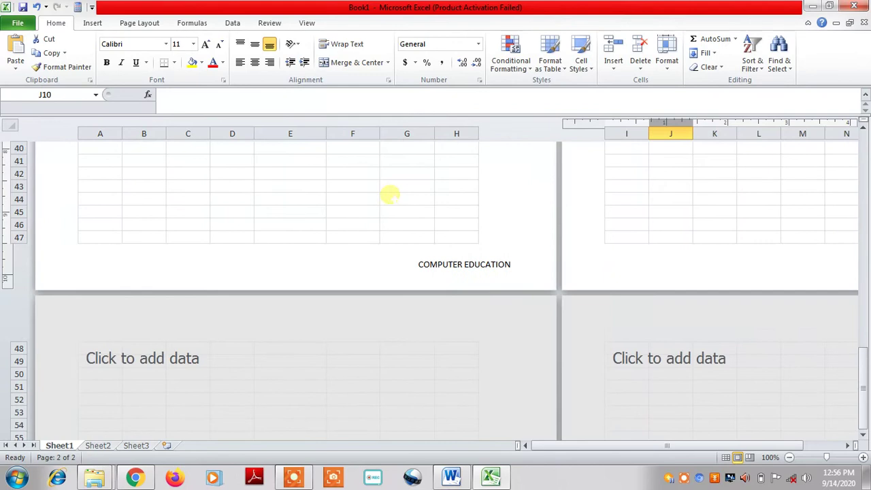
scroll(389, 195, "down", 2)
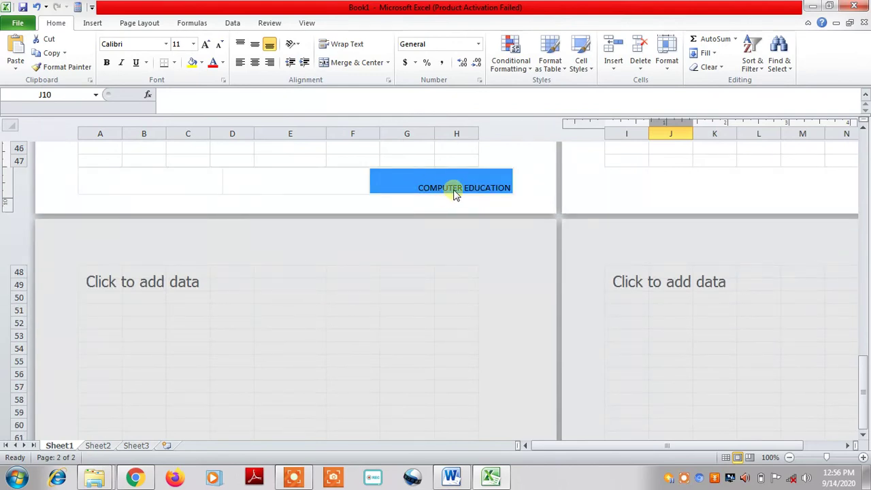
scroll(455, 194, "up", 15)
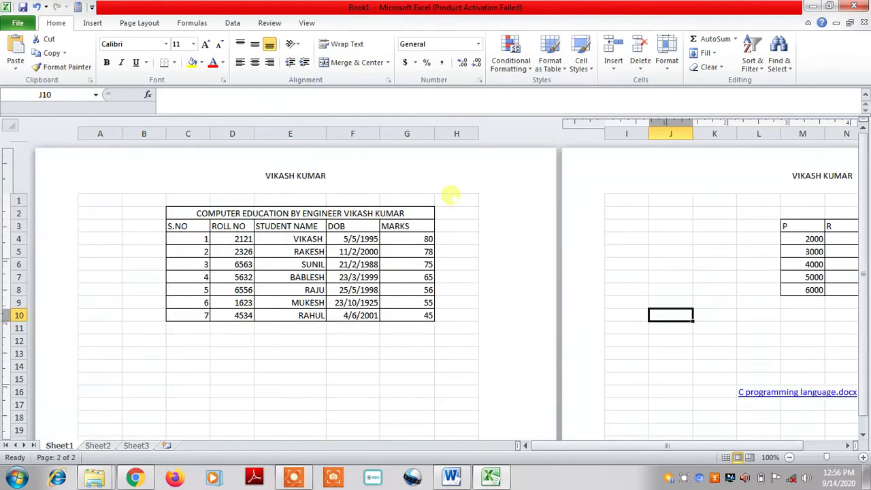
key("alt+w")
key("l")
key("ctrl+z")
left_click(468, 288)
left_click(566, 264)
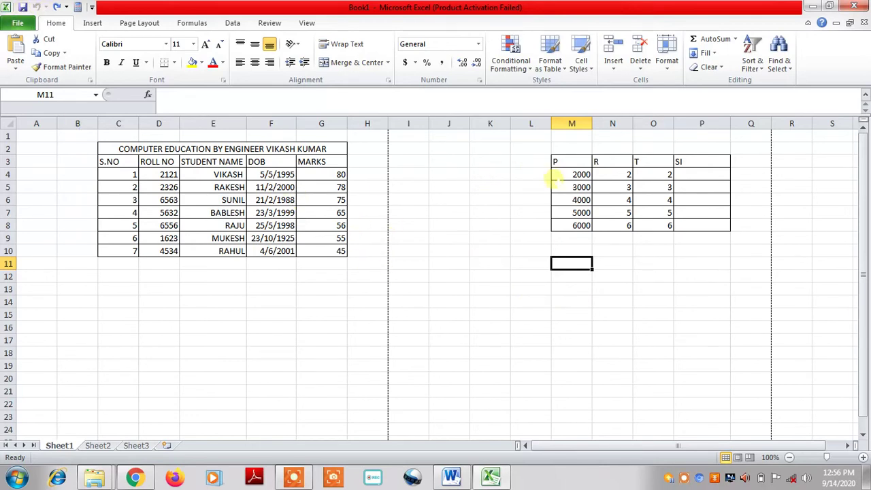
Step: Insert WordArt in the orange fill style (third row, second style) and replace its placeholder text with the person's full name
left_click(92, 24)
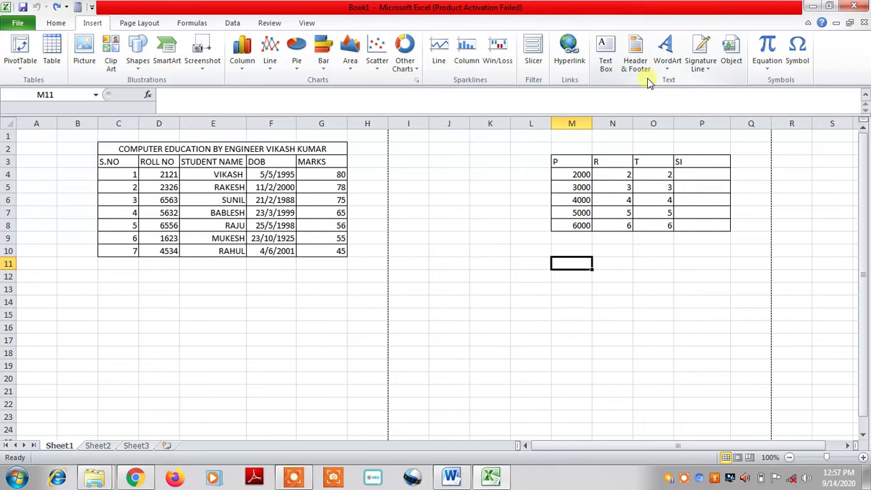
left_click(665, 65)
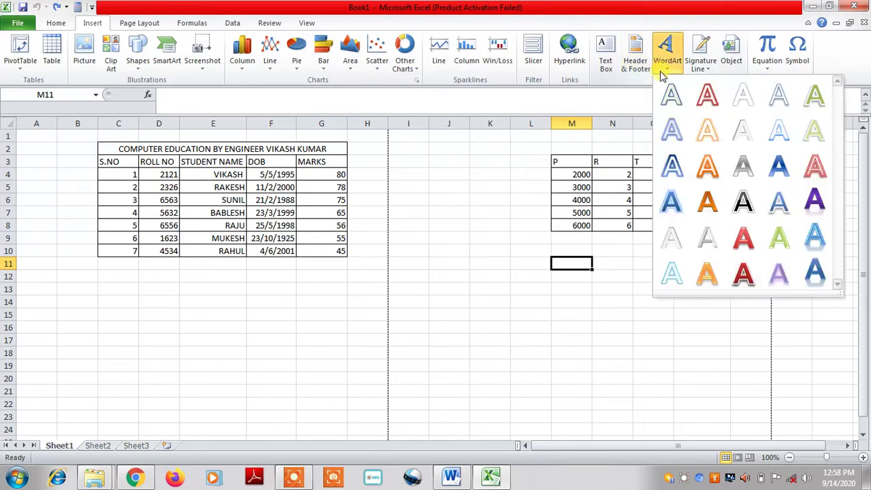
left_click(707, 166)
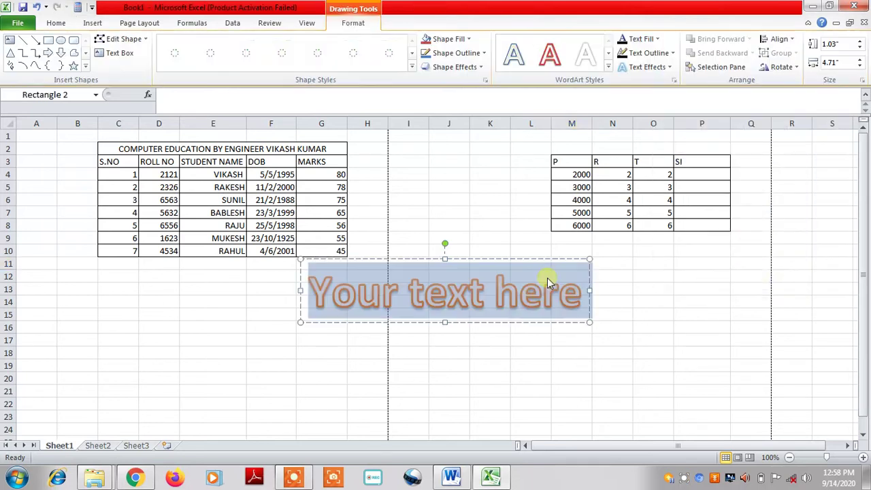
left_click(397, 294)
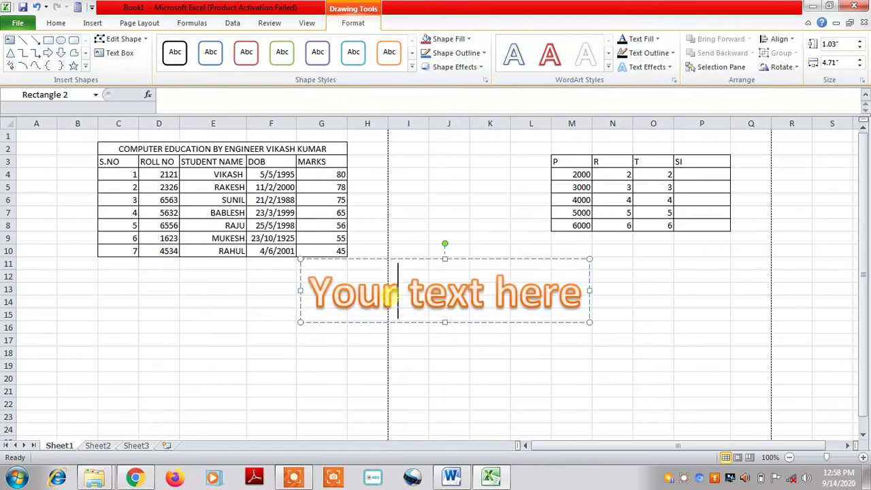
left_click_drag(575, 293, 376, 299)
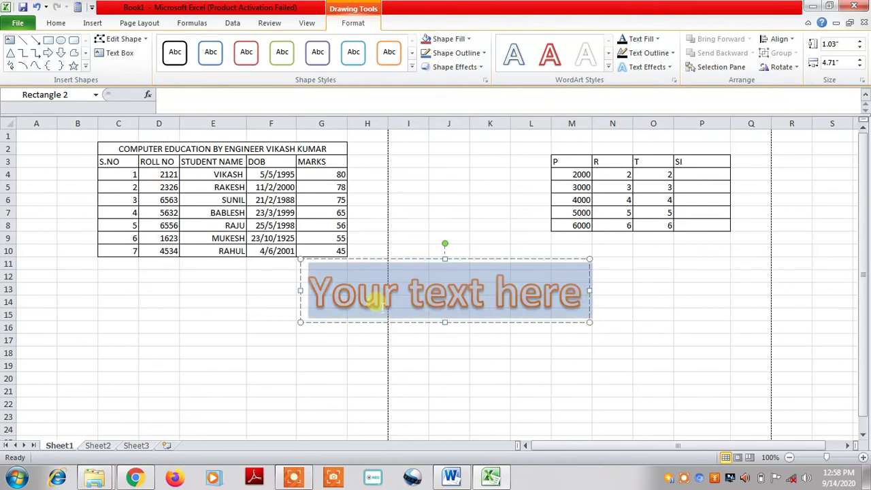
key("Delete")
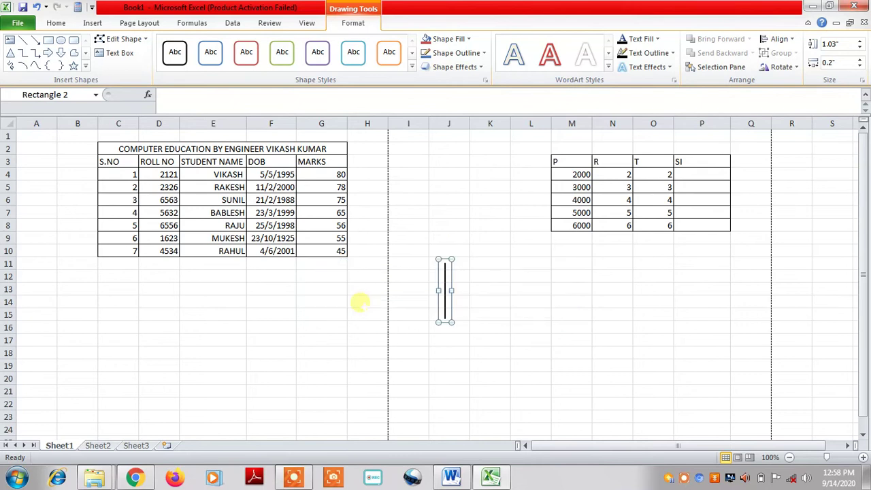
type("VIKASH KUMAR")
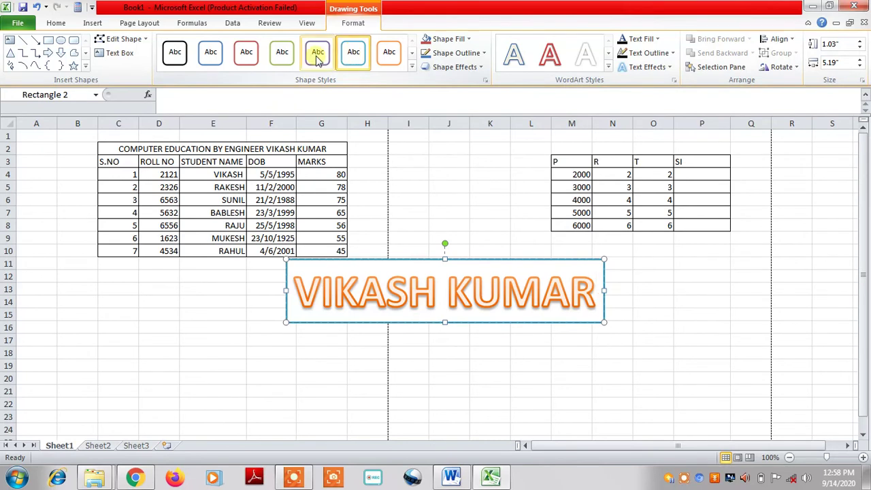
Step: Give the WordArt box the green outline shape style and try a blue glow variation on its text
left_click(288, 60)
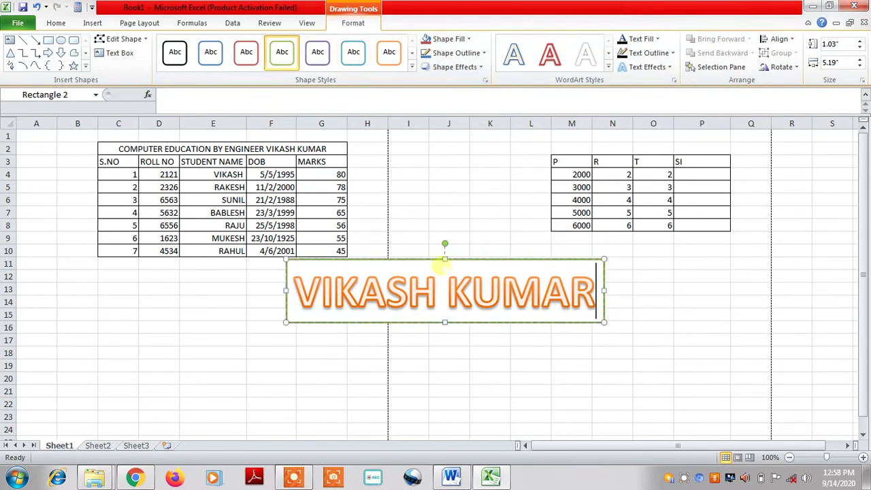
left_click(633, 67)
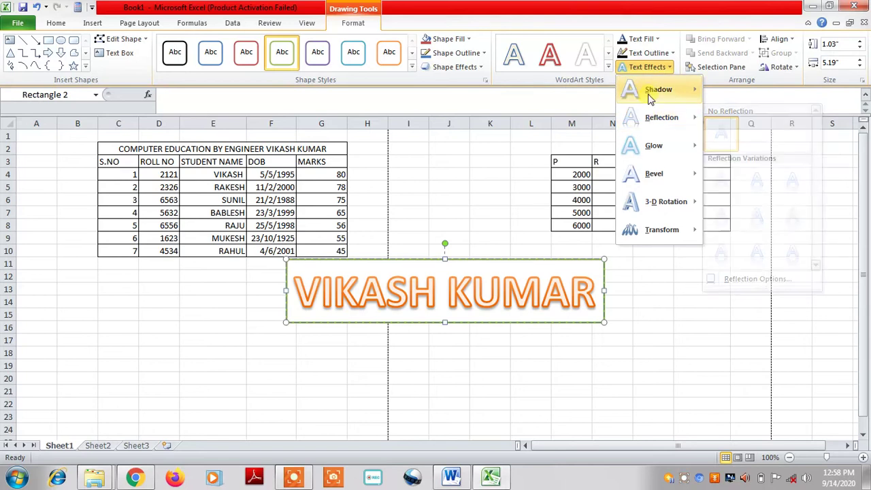
mouse_move(652, 91)
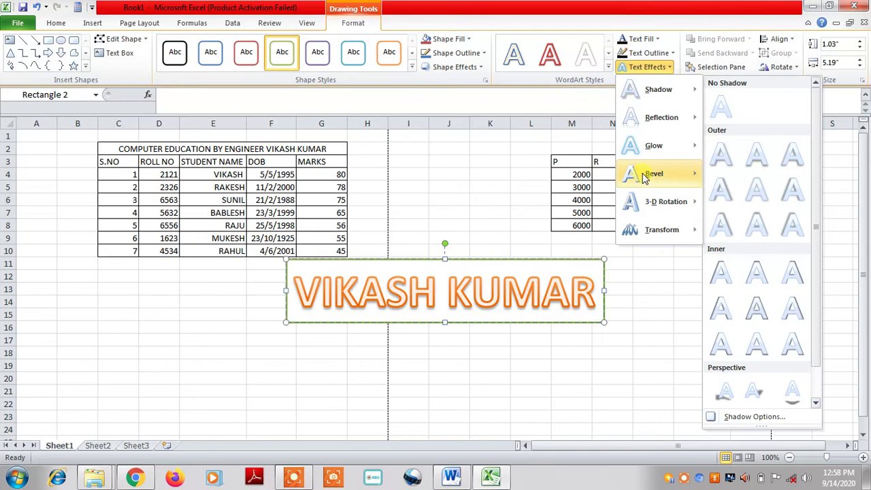
mouse_move(655, 145)
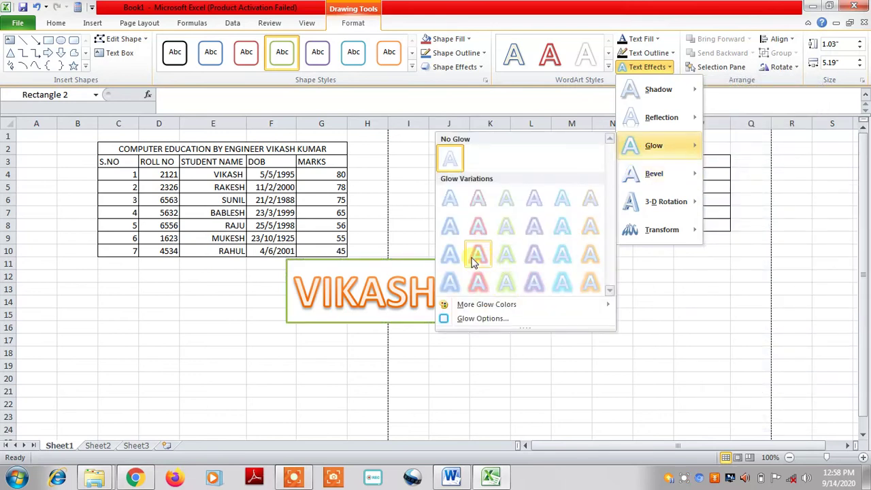
left_click(450, 253)
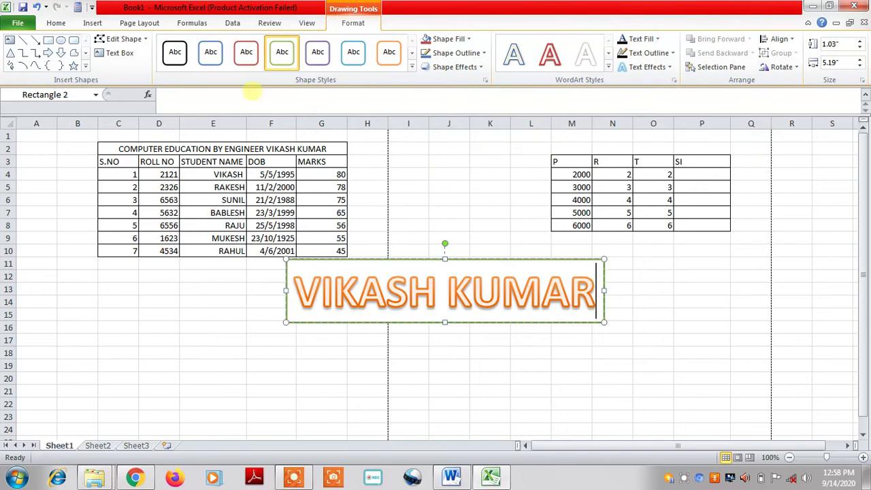
Step: Undo the WordArt formatting and its insertion on the sheet
left_click(93, 24)
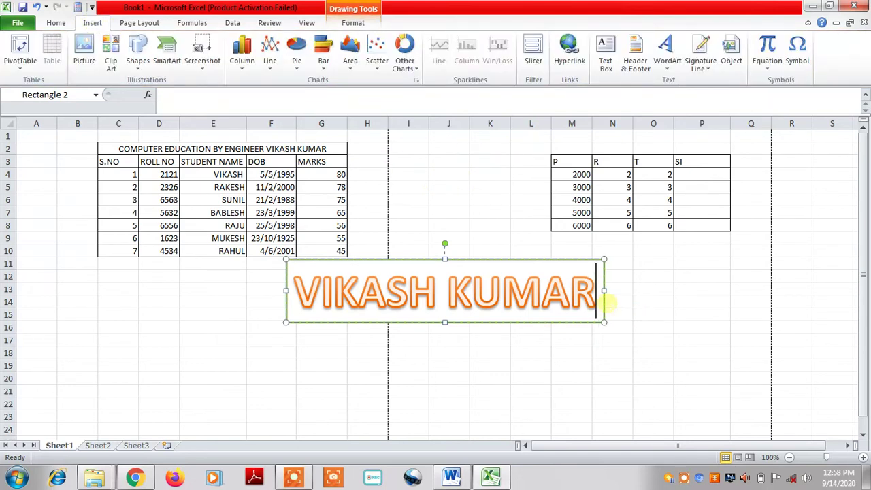
key("ctrl+z")
key("ctrl+z")
key("ctrl+z")
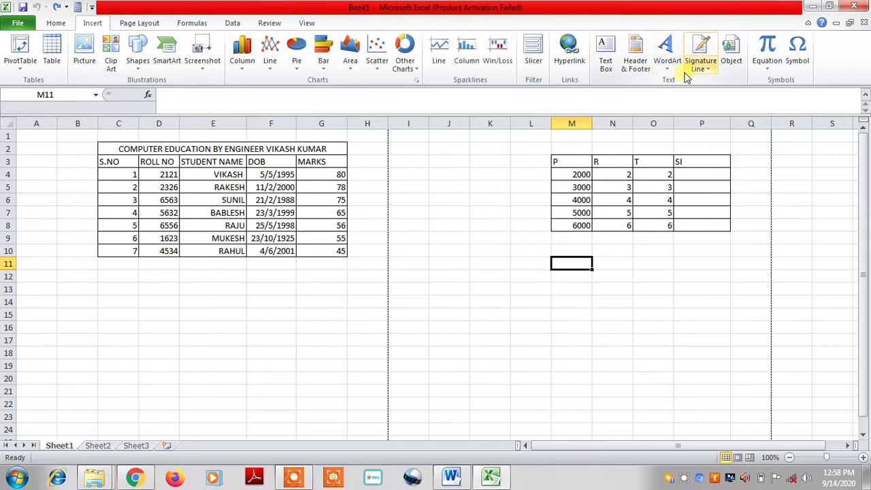
Step: Examine the signature line options and the object types that can be embedded, and leave without inserting anything
left_click(708, 73)
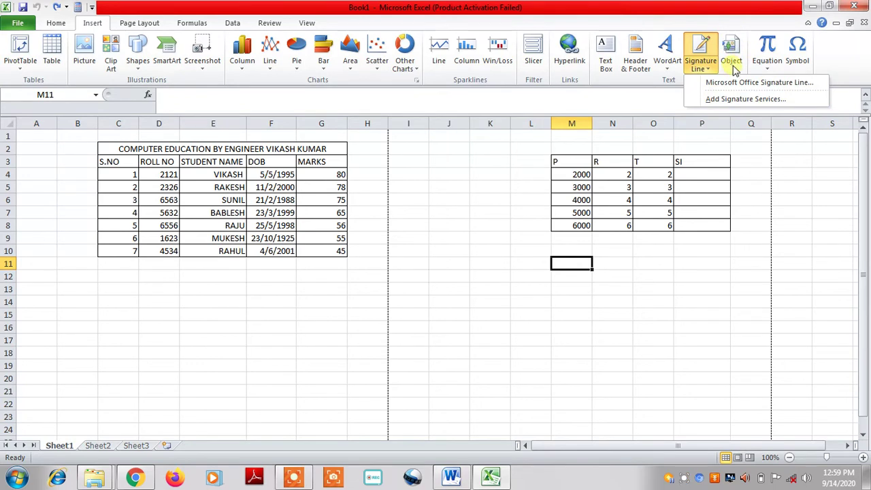
left_click(747, 36)
left_click(732, 48)
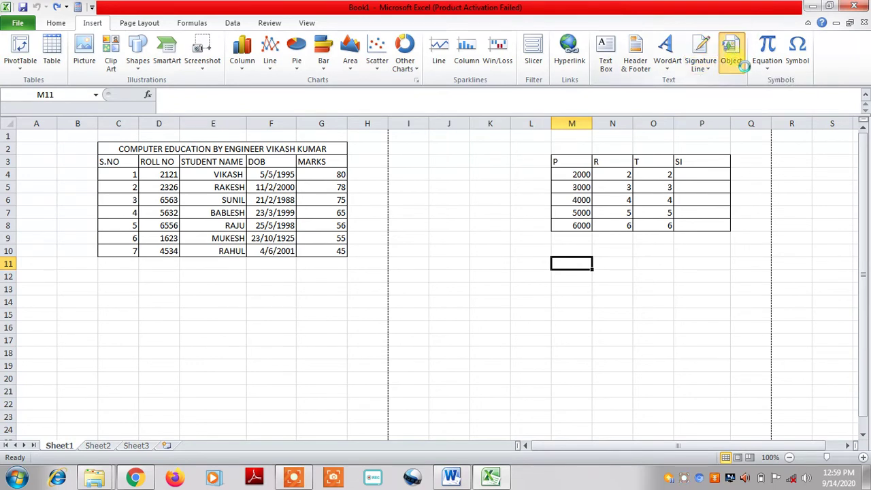
scroll(217, 279, "down", 3)
scroll(239, 286, "up", 3)
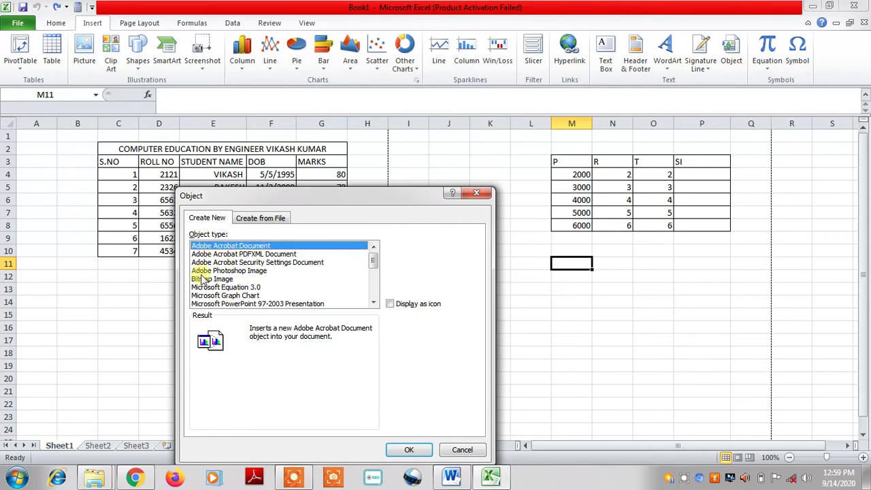
scroll(224, 277, "down", 3)
scroll(194, 276, "down", 2)
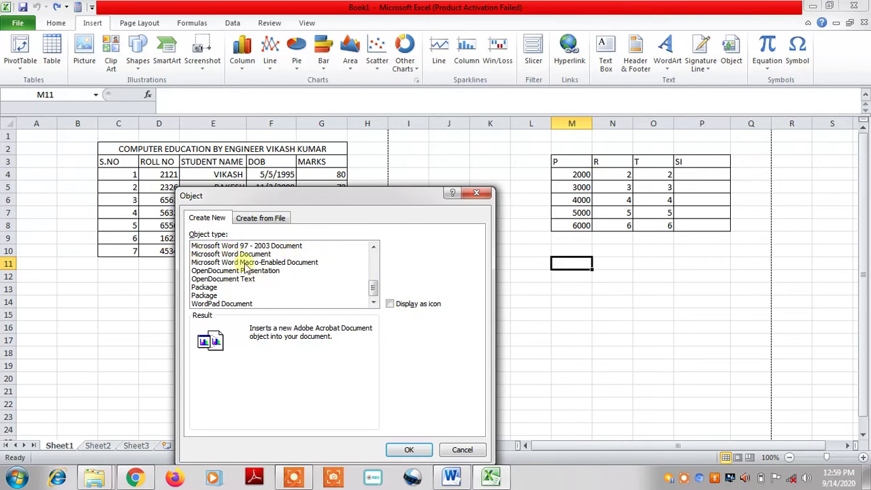
scroll(245, 272, "up", 7)
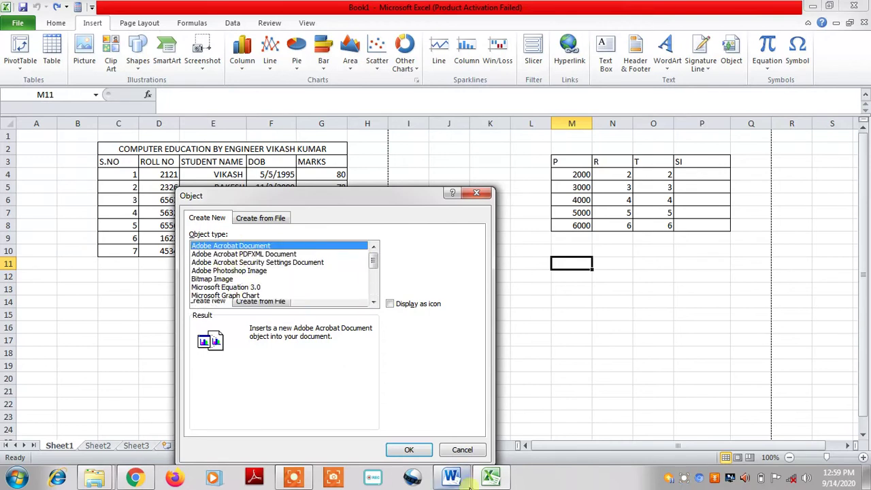
left_click(463, 451)
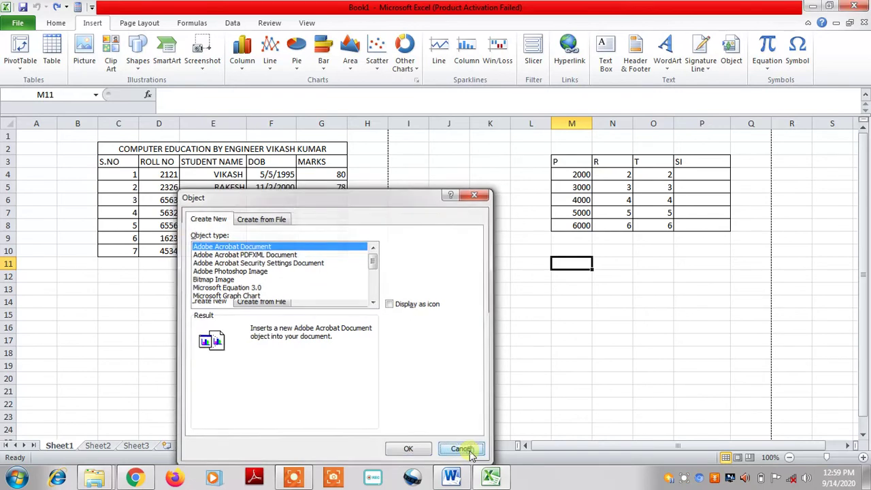
Step: Insert the built-in Expansion of a Sum equation below the tables and widen its box across columns I to O
left_click(770, 69)
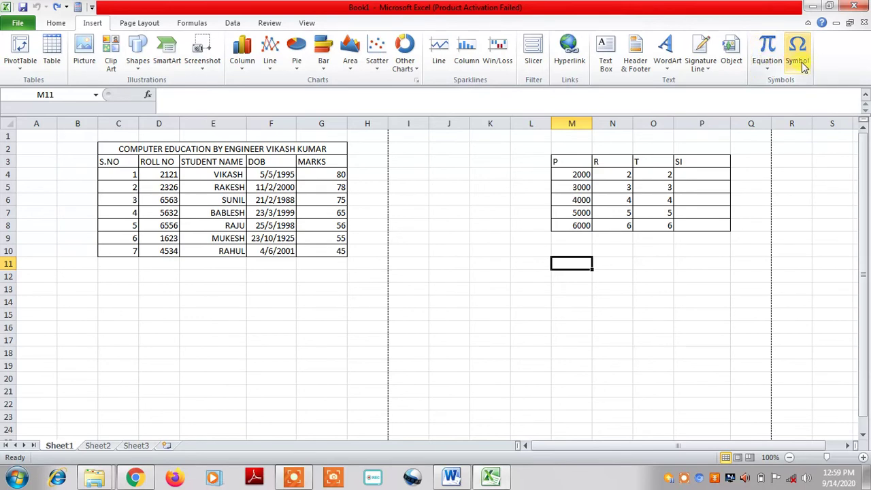
left_click(767, 68)
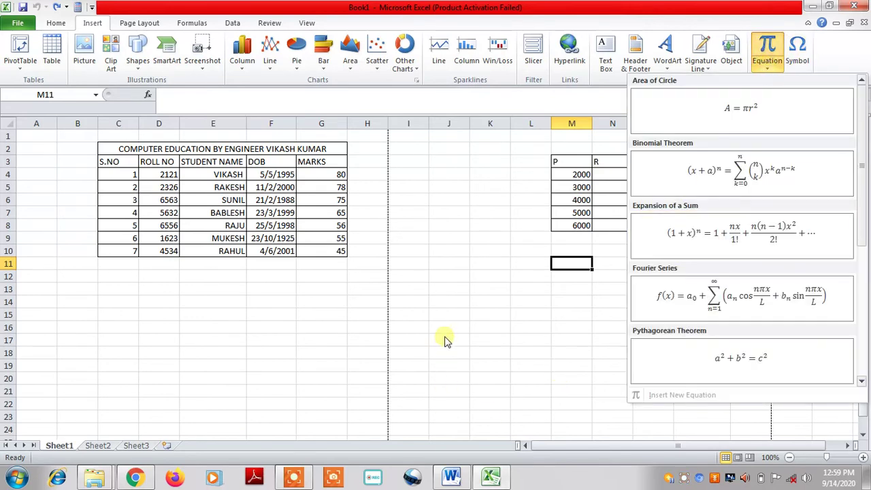
left_click(437, 315)
left_click(438, 316)
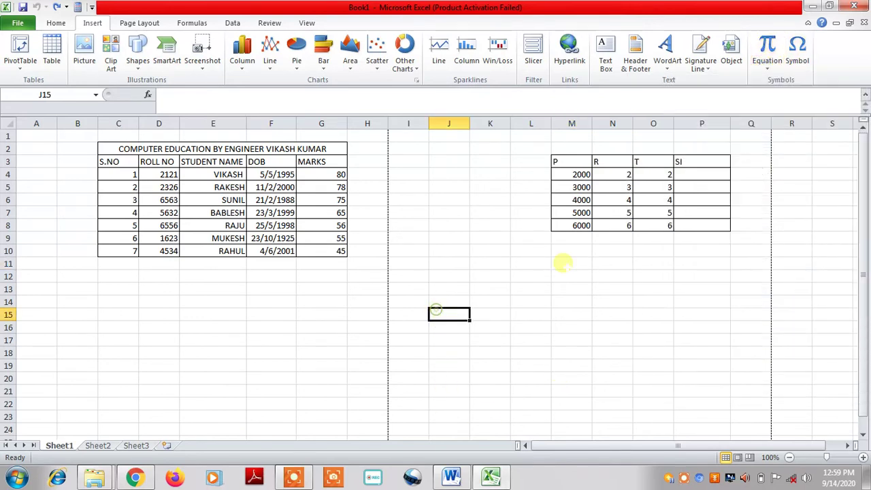
left_click(767, 65)
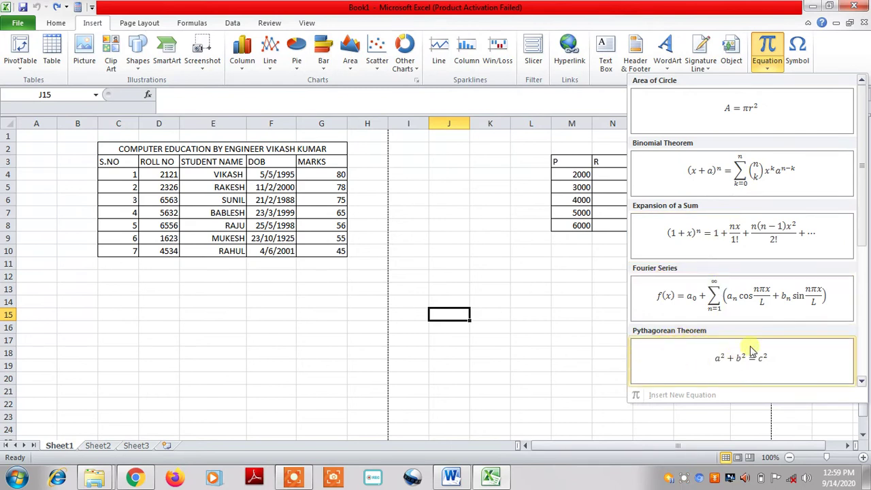
left_click(713, 241)
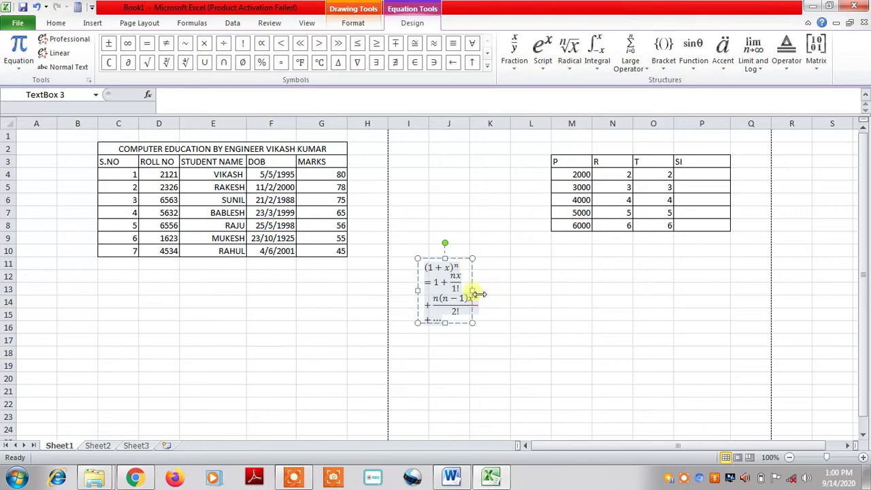
left_click_drag(475, 292, 664, 292)
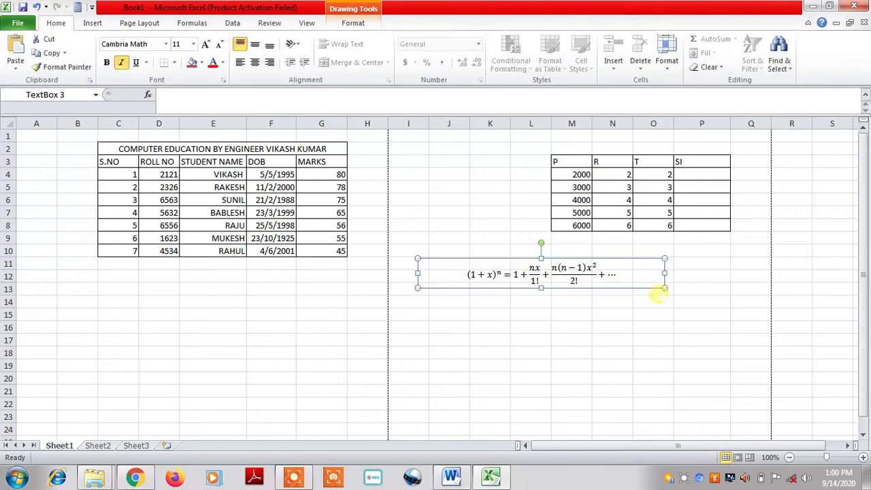
left_click(579, 314)
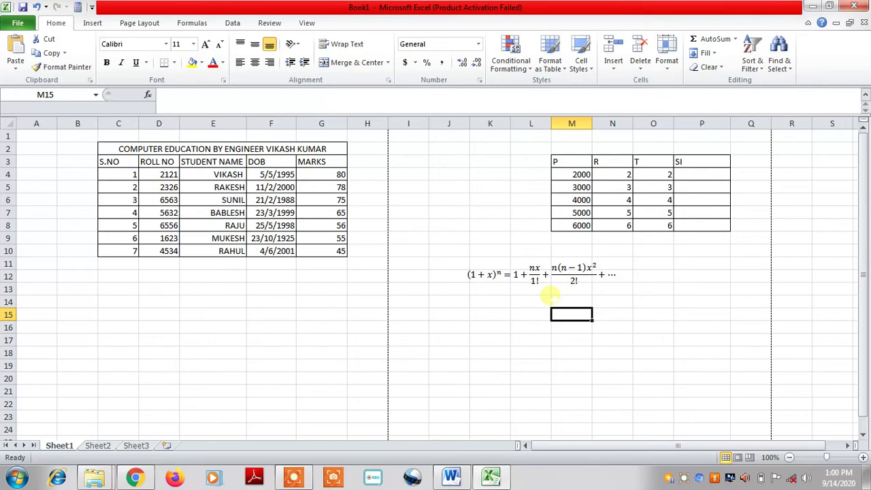
Step: Undo the equation and its box, and select cell J7
left_click(551, 295)
key("ctrl+z")
key("ctrl+z")
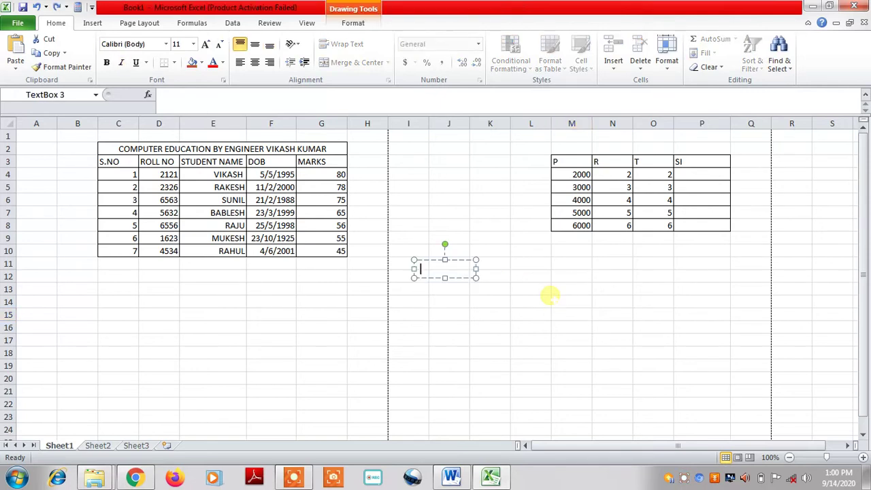
left_click(466, 212)
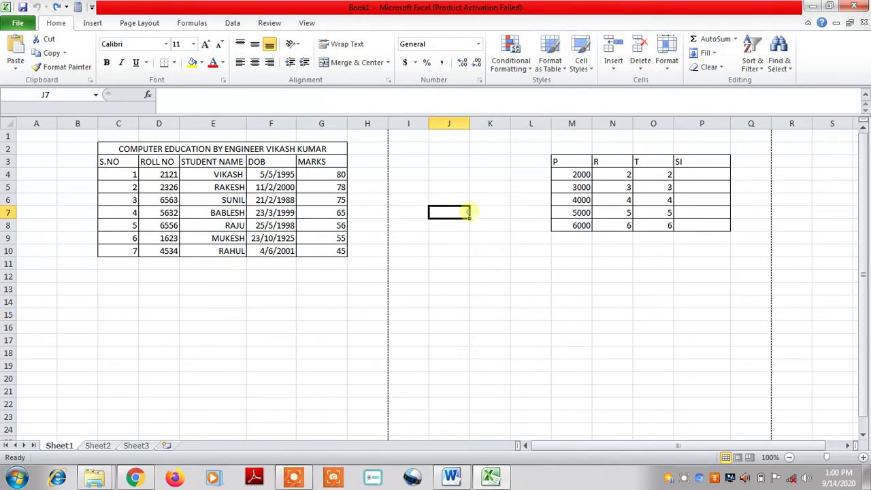
left_click(92, 22)
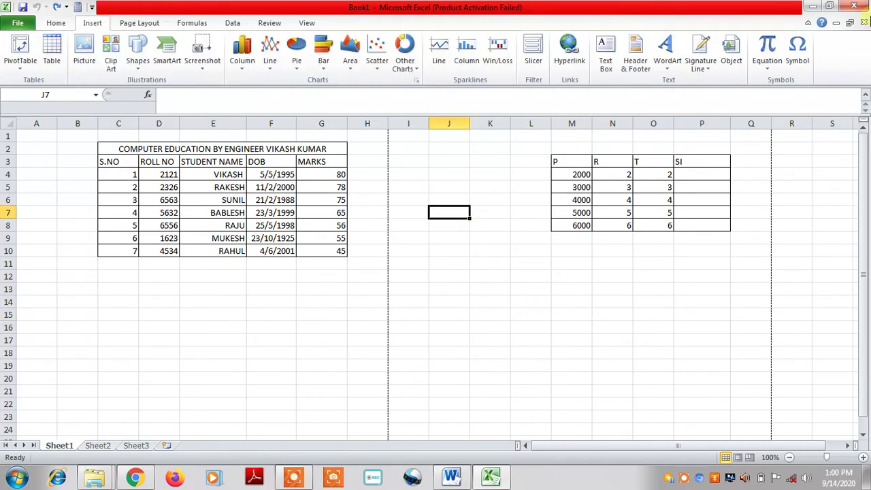
left_click(770, 68)
scroll(736, 320, "down", 3)
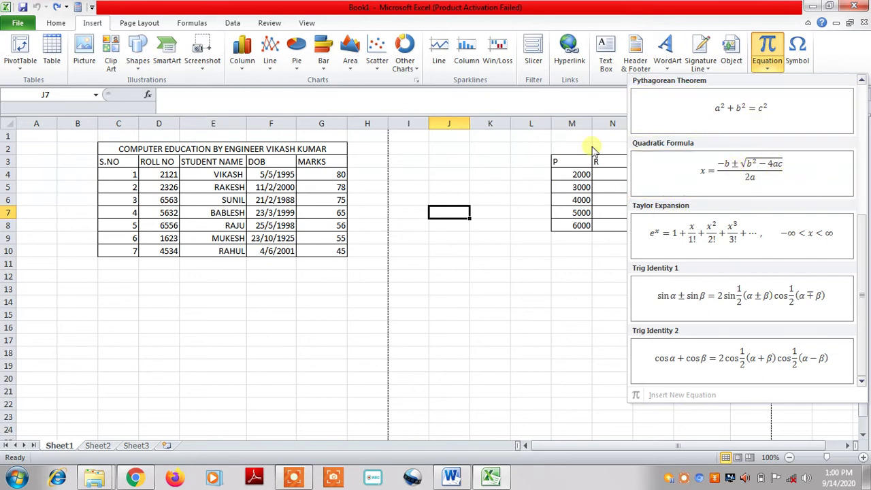
left_click(503, 308)
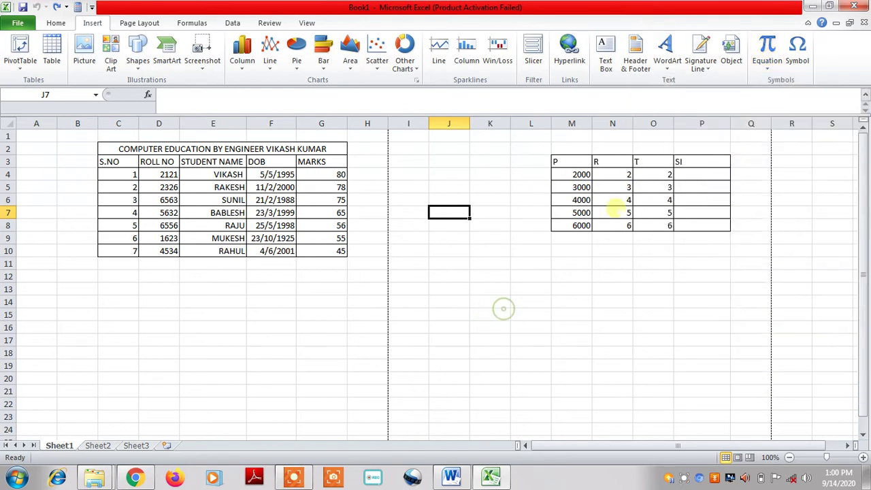
Step: Insert the pound sign symbol (£) twice in cell J7 and move the Symbol dialog clear of the cell
left_click(798, 60)
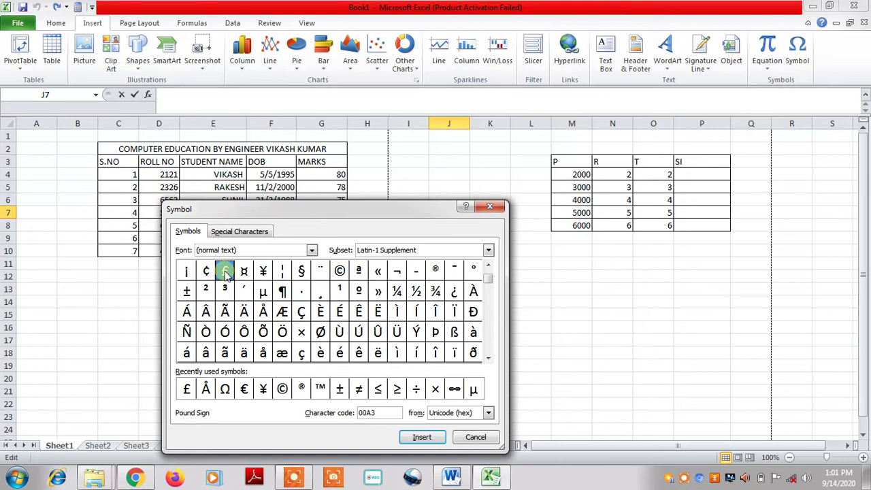
left_click(421, 437)
left_click(421, 437)
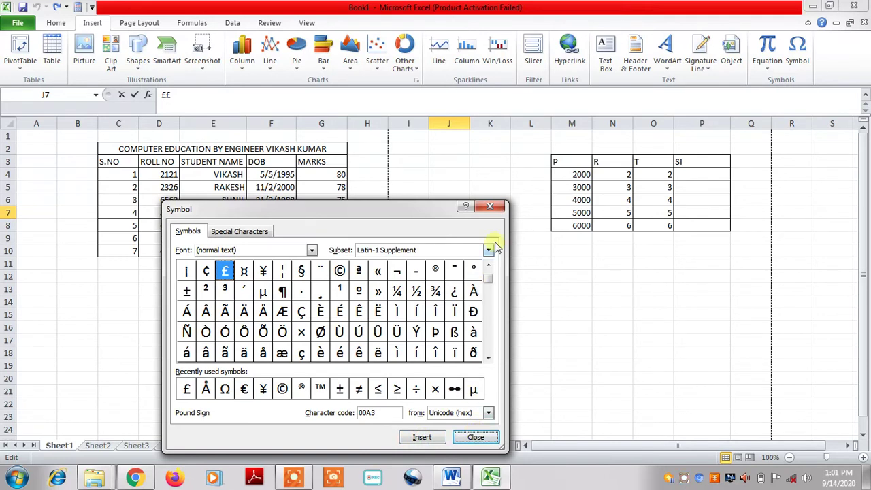
left_click_drag(426, 209, 612, 260)
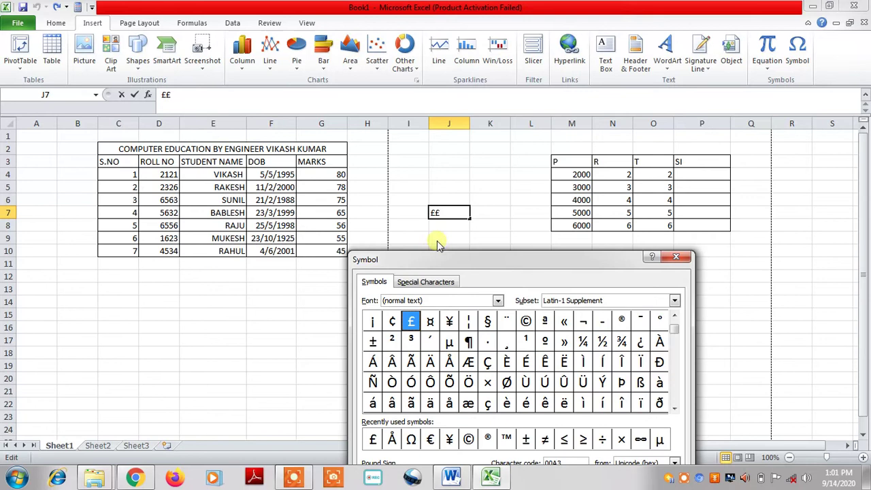
left_click_drag(535, 267, 521, 233)
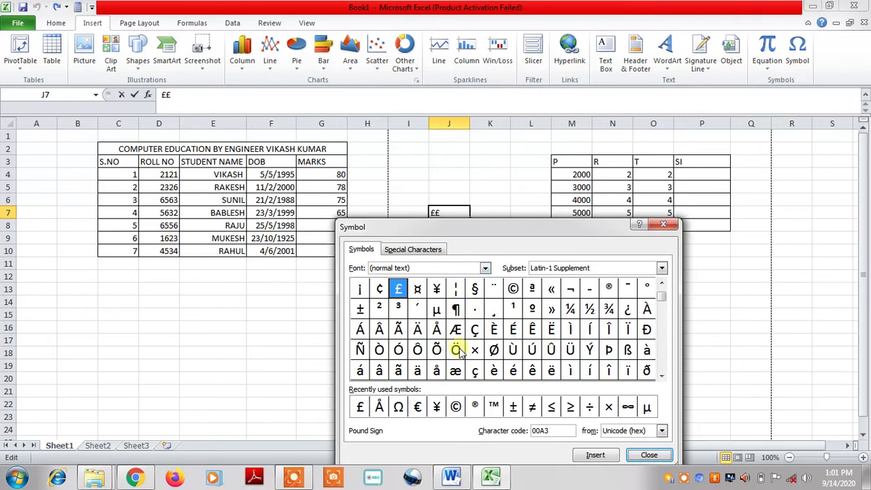
Step: Examine the General Punctuation and Superscripts and Subscripts symbols with their character codes, and close the Symbol dialog without inserting more
left_click(544, 431)
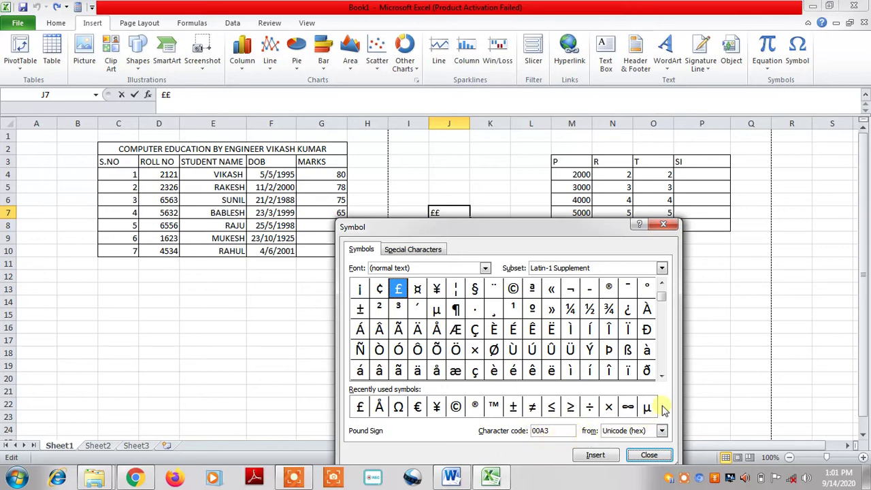
left_click_drag(665, 304, 663, 359)
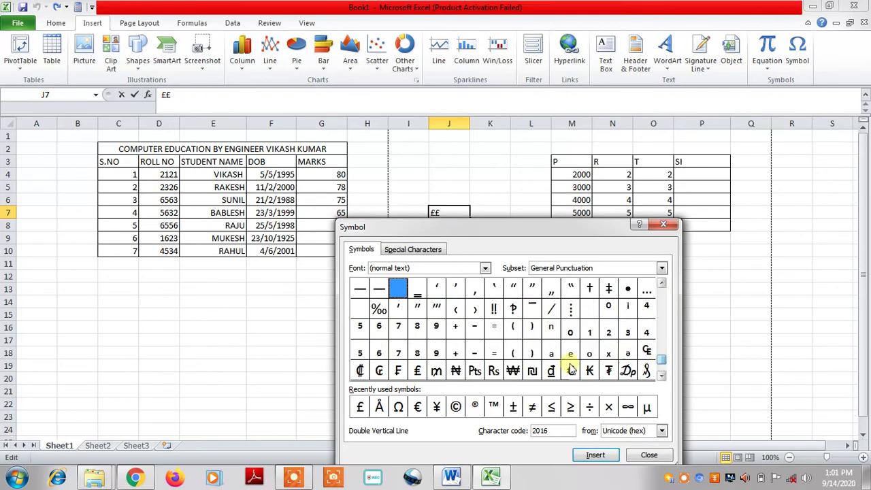
left_click(510, 330)
left_click(455, 353)
left_click(379, 352)
left_click(476, 352)
left_click(533, 354)
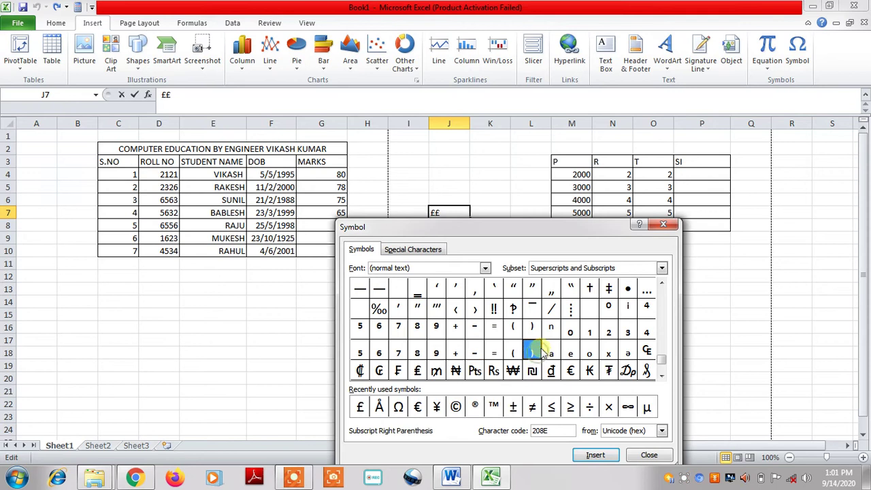
left_click(579, 349)
left_click(532, 308)
left_click(551, 310)
left_click(475, 310)
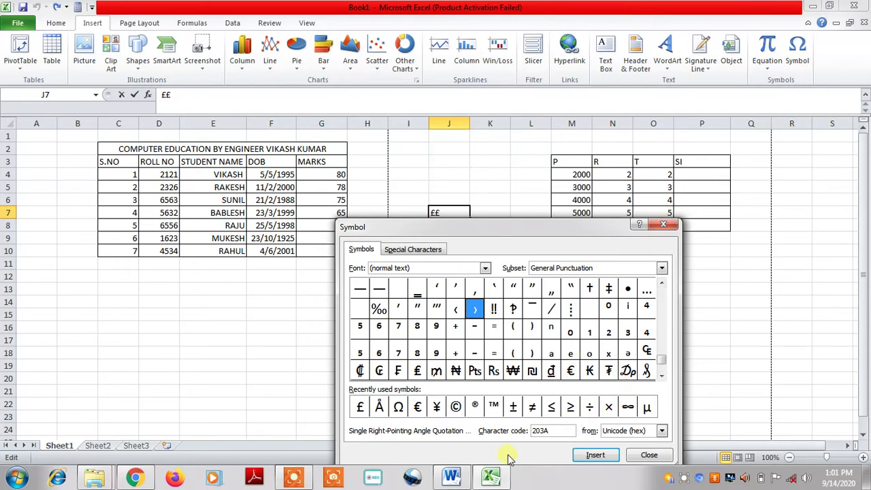
left_click(588, 309)
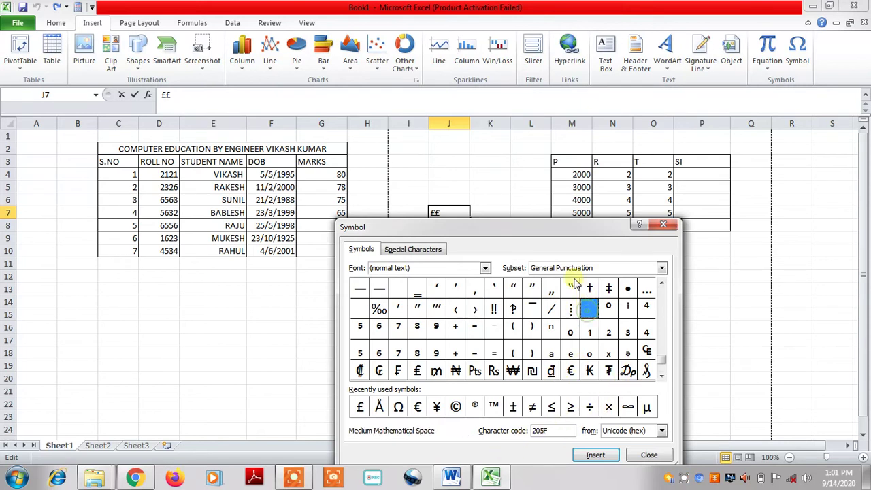
left_click(399, 308)
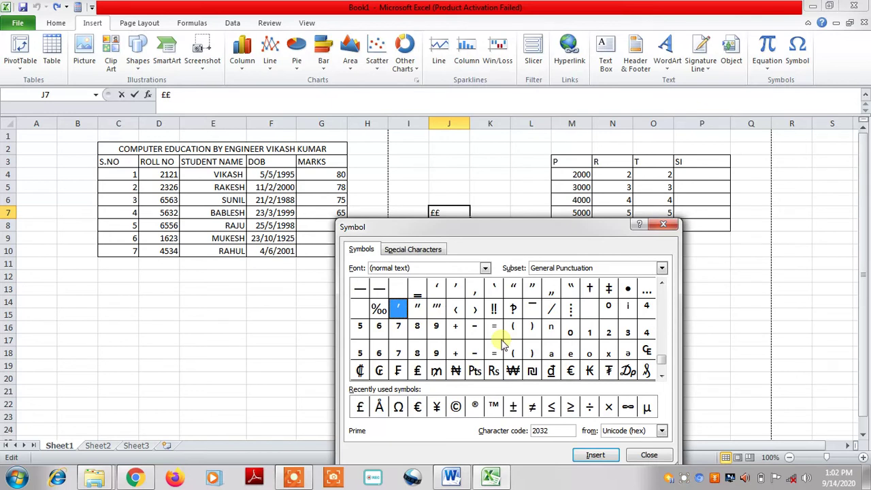
left_click(662, 225)
left_click(488, 273)
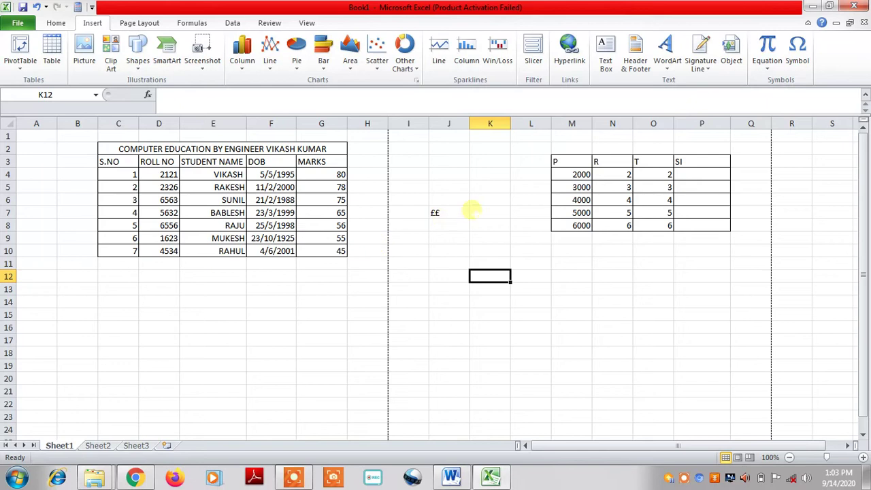
left_click(464, 237)
left_click(528, 288)
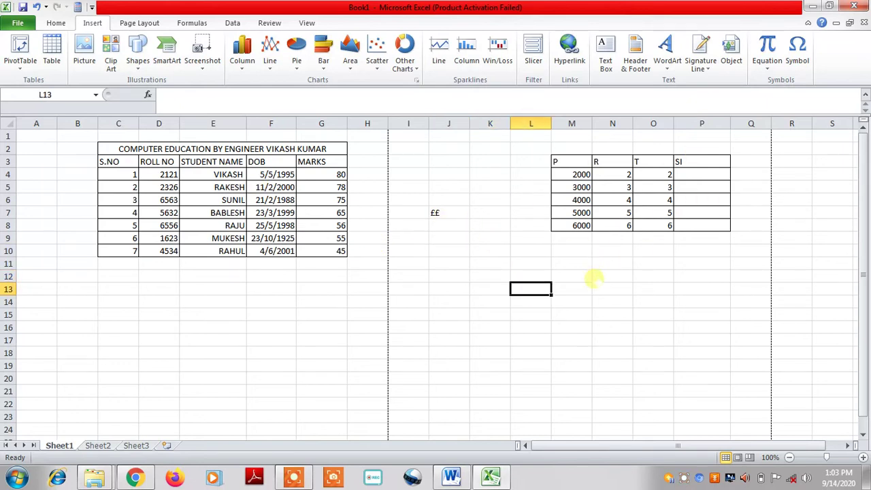
left_click(614, 279)
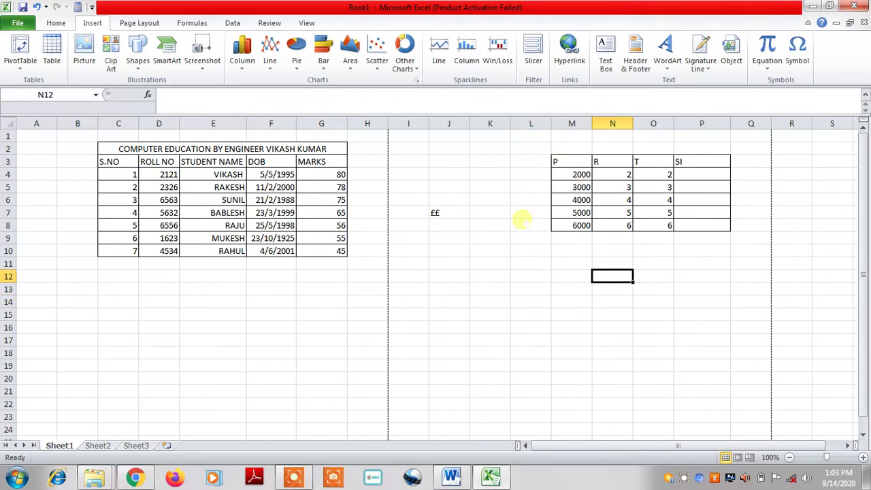
left_click(555, 163)
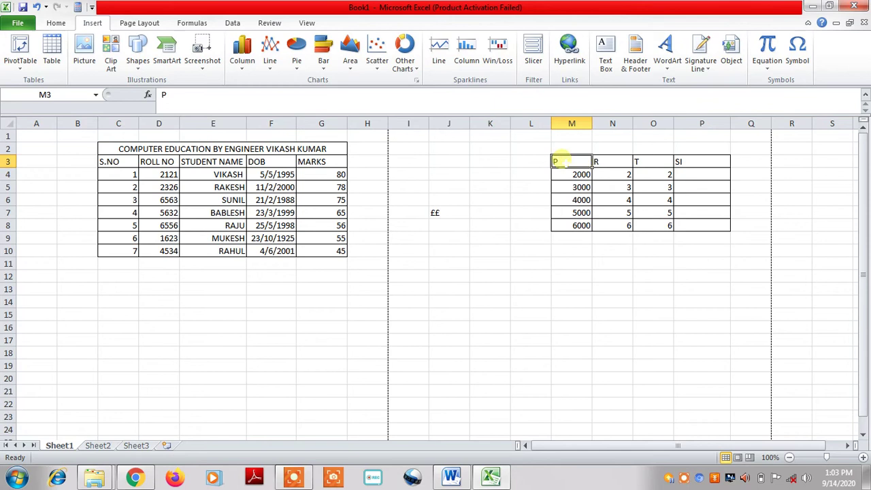
left_click(614, 162)
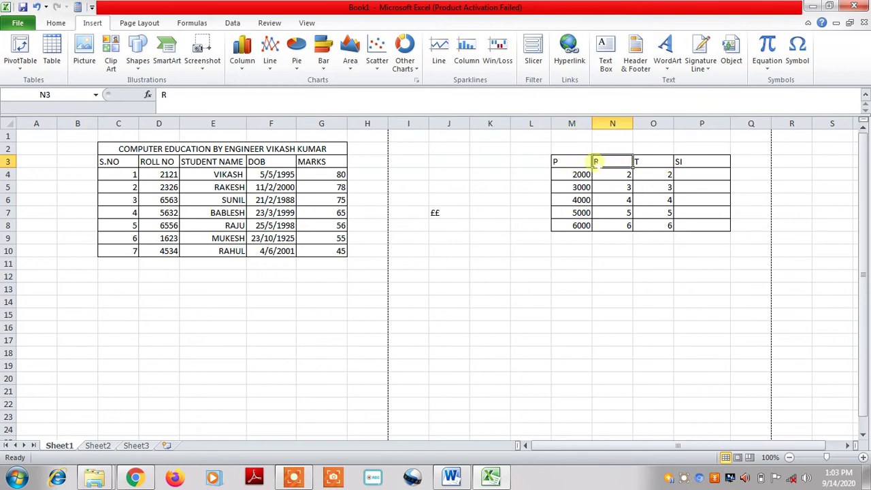
left_click(645, 162)
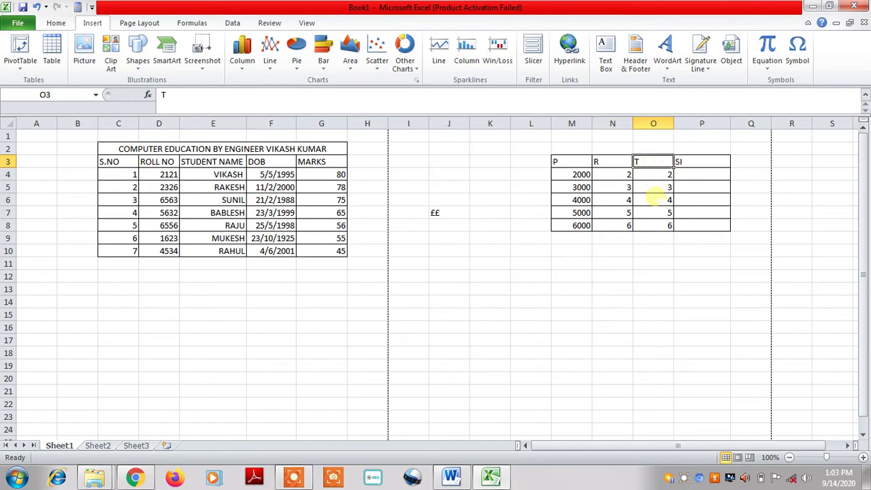
left_click(689, 162)
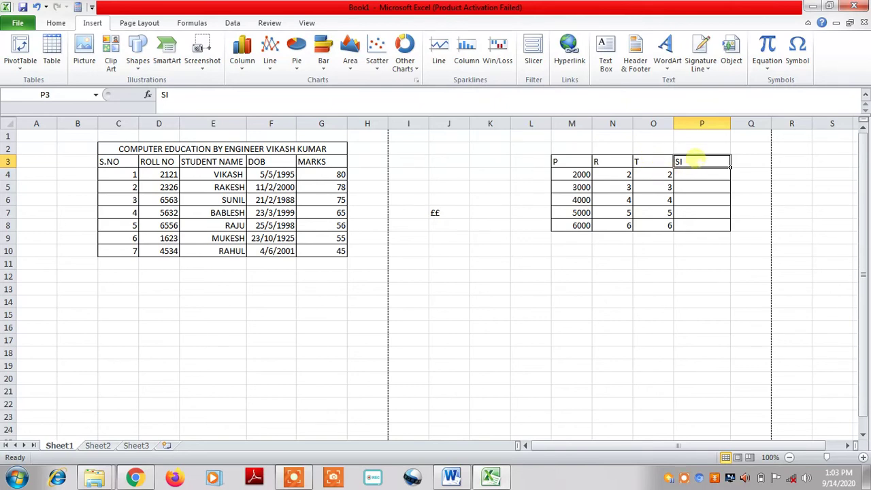
Step: Enter the simple interest formula =M4*N4*O4/100 in cell P4 under the SI heading
left_click(687, 174)
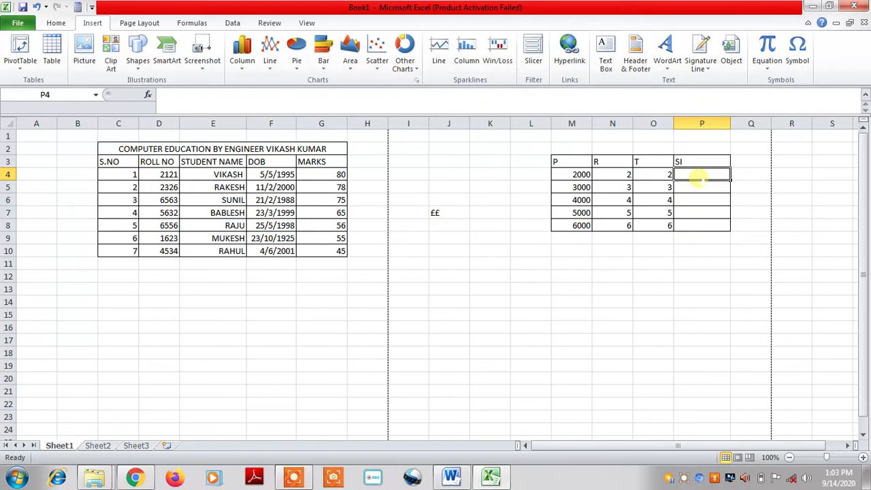
type("=")
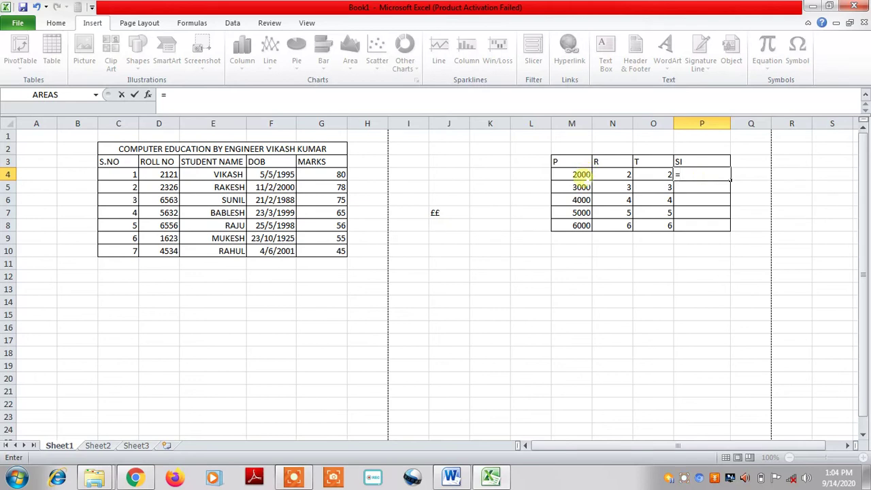
left_click(582, 174)
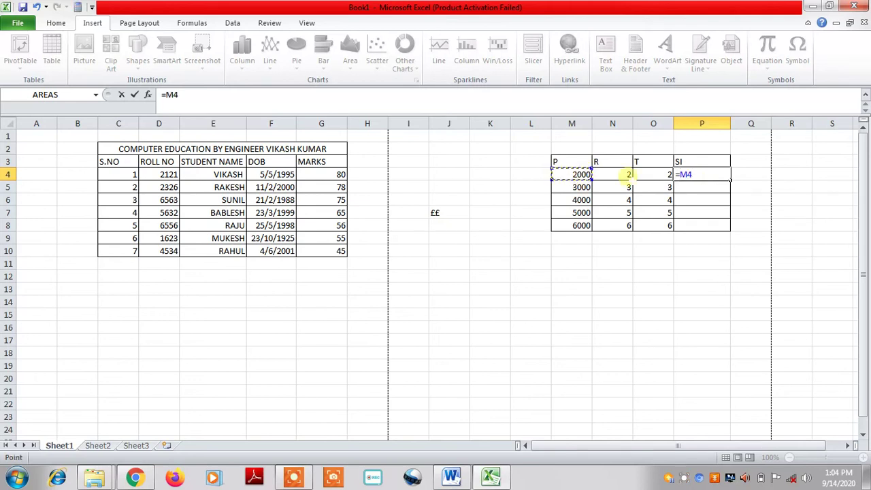
type("*")
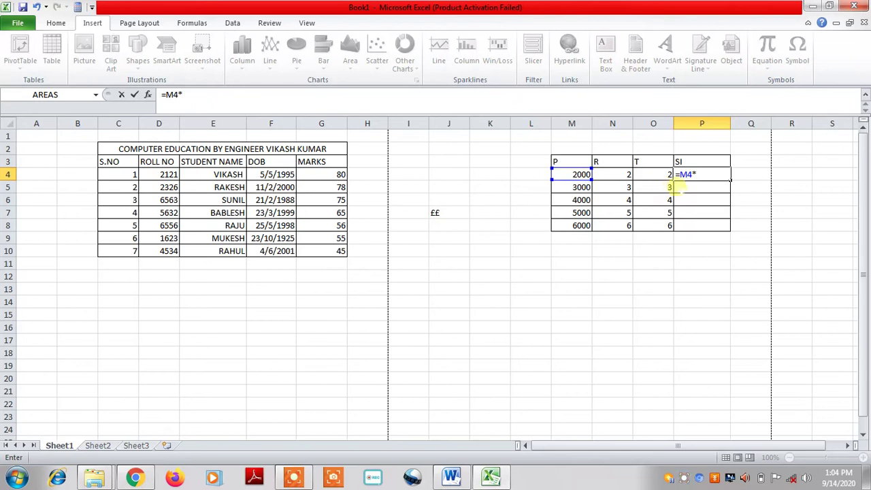
left_click(622, 176)
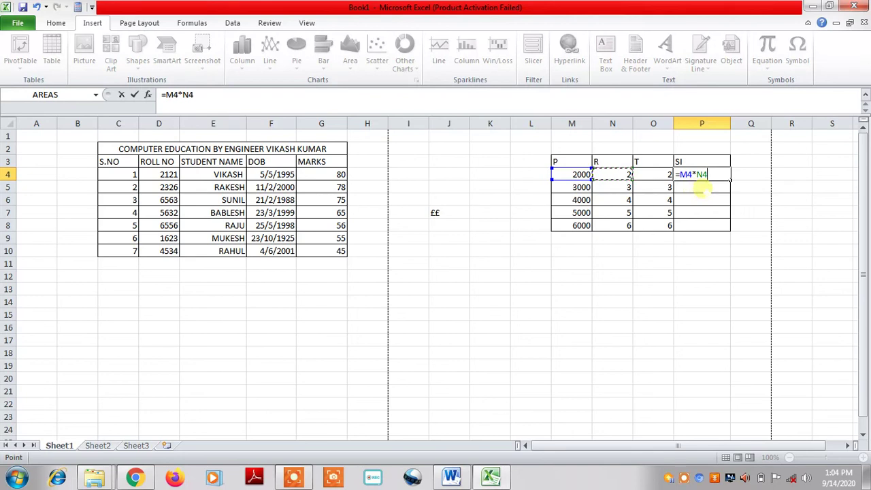
type("*")
left_click(657, 176)
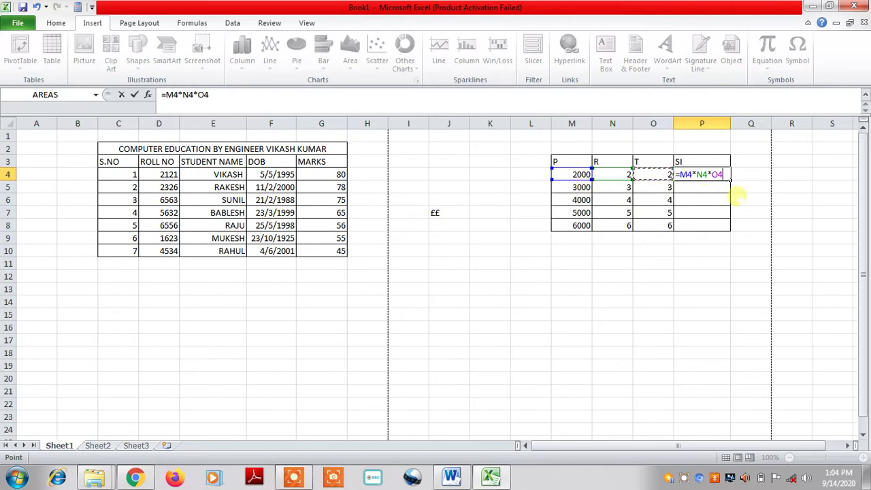
type("/100")
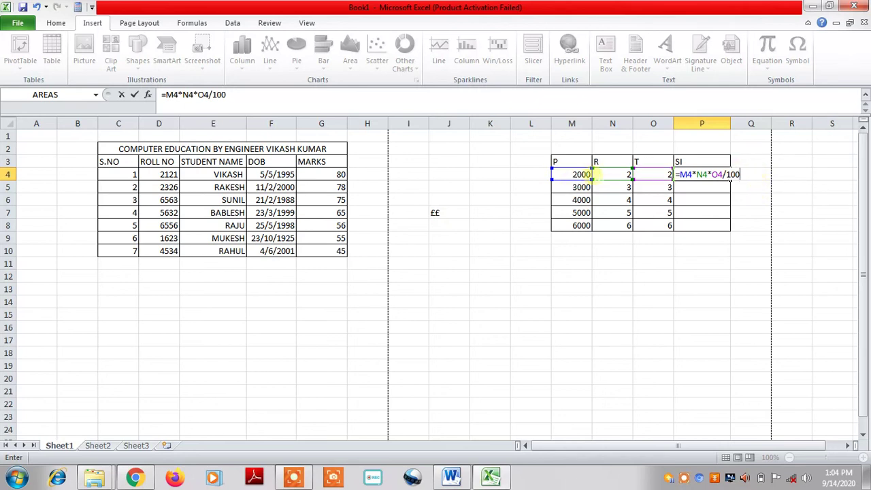
left_click(770, 161)
left_click(724, 173)
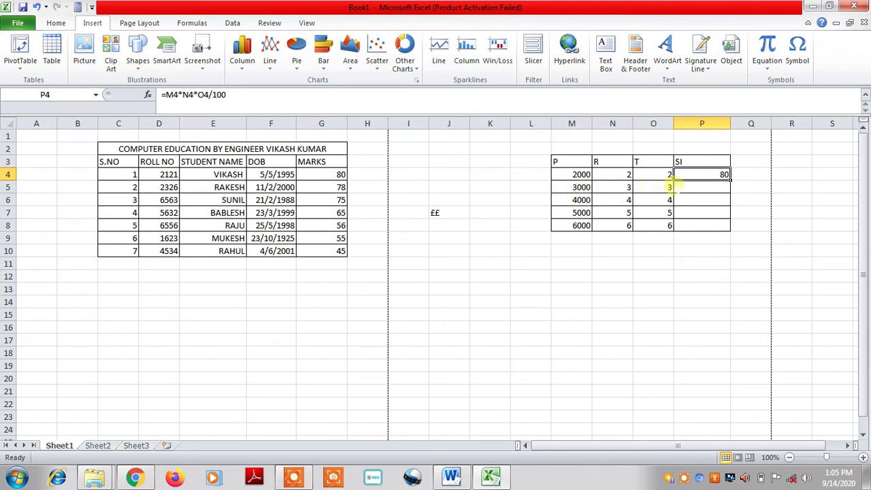
Step: Fill the simple interest formula from P4 down through P8
left_click(696, 190)
left_click(717, 226)
left_click(694, 173)
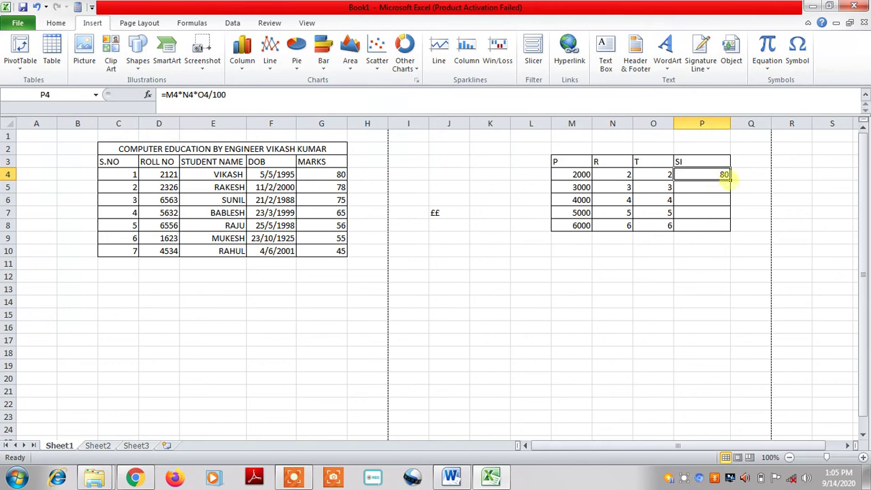
left_click_drag(729, 176, 733, 226)
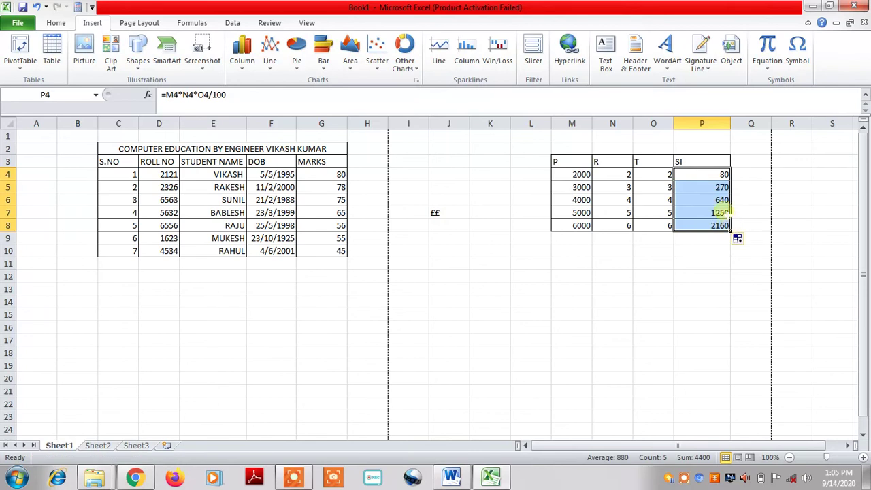
left_click(660, 274)
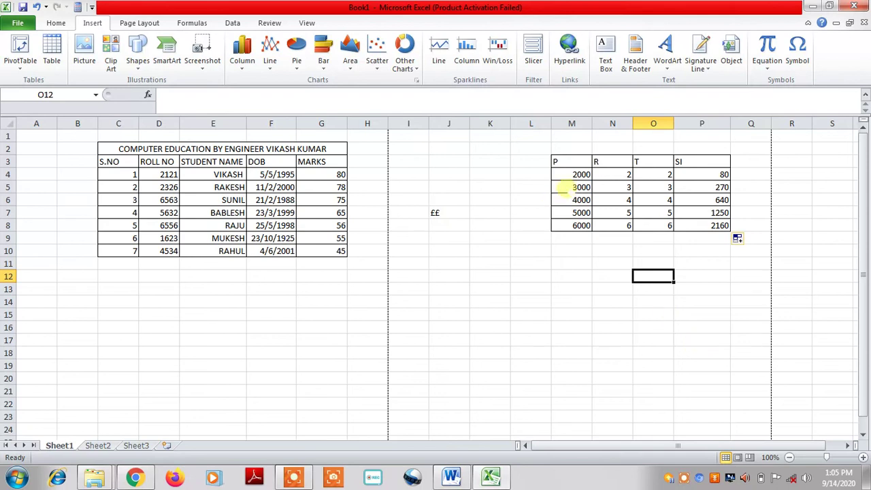
Step: Set the principal in M4 to 5000 and the principal in M6 to 3000
left_click(582, 174)
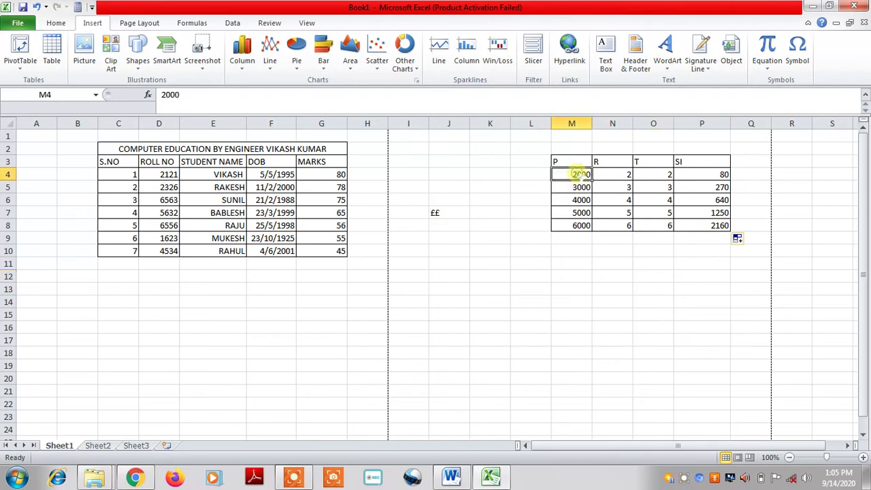
type("500")
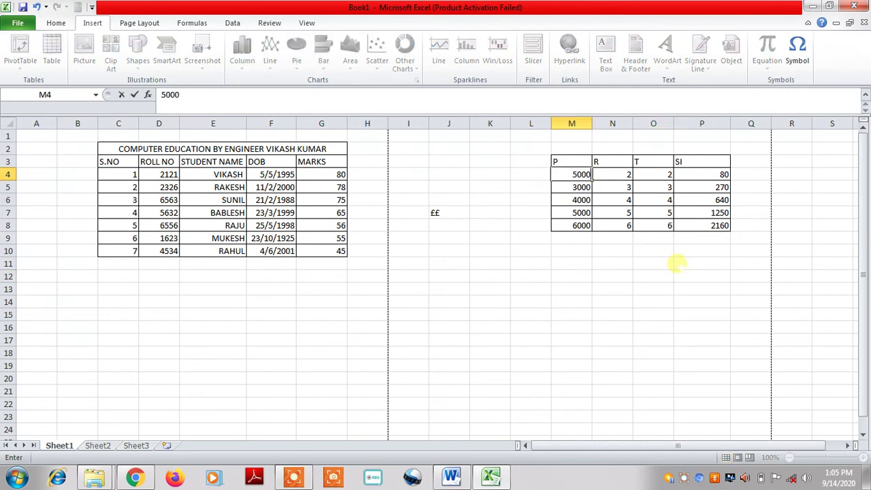
left_click(654, 288)
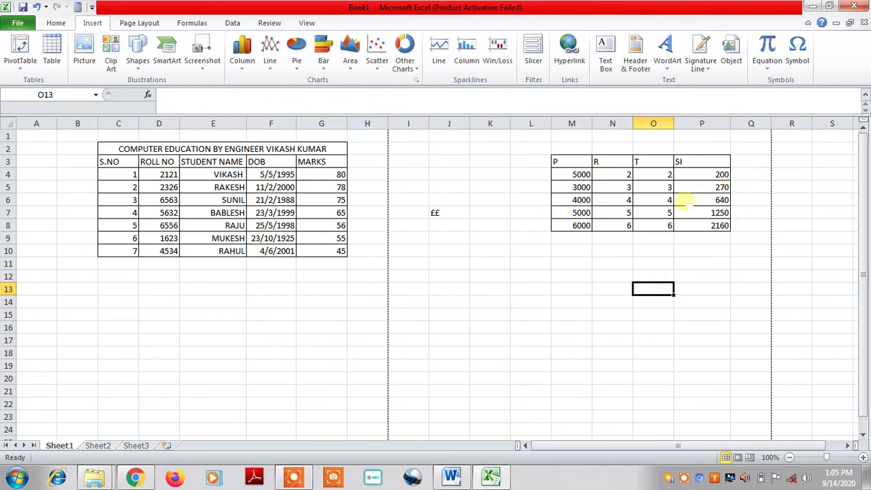
left_click(580, 199)
type("3000")
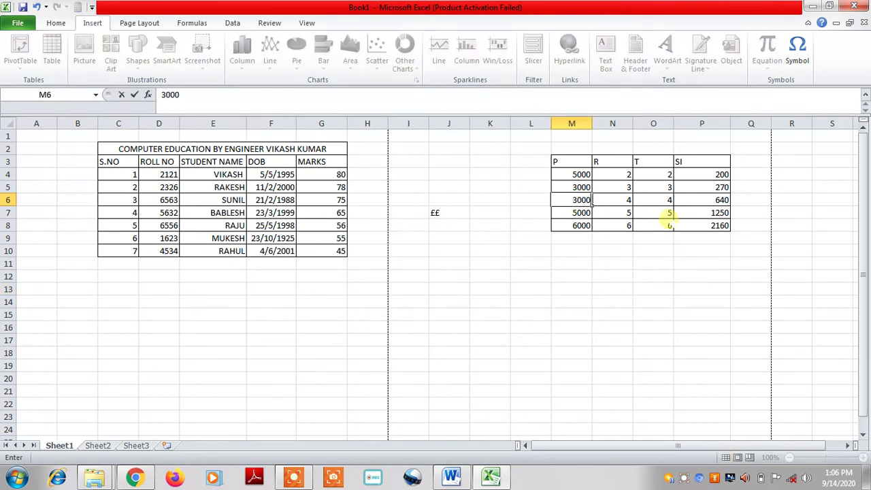
left_click(689, 279)
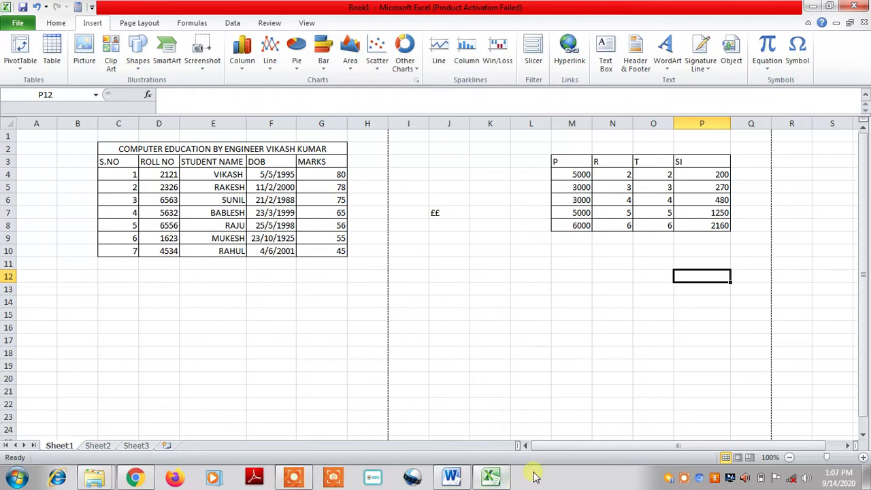
left_click(669, 478)
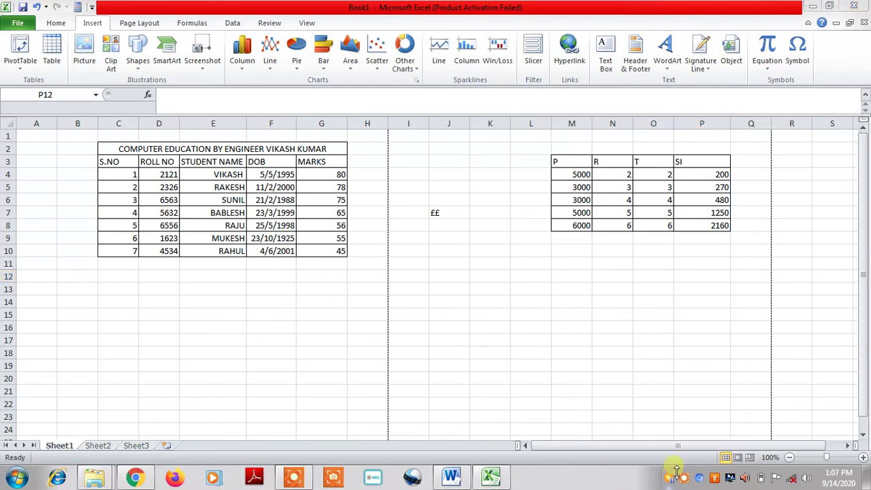
right_click(671, 478)
left_click(684, 478)
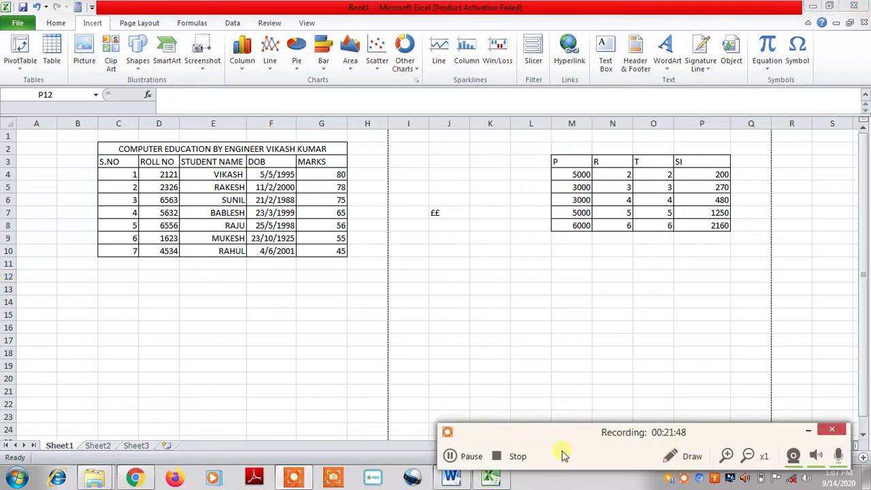